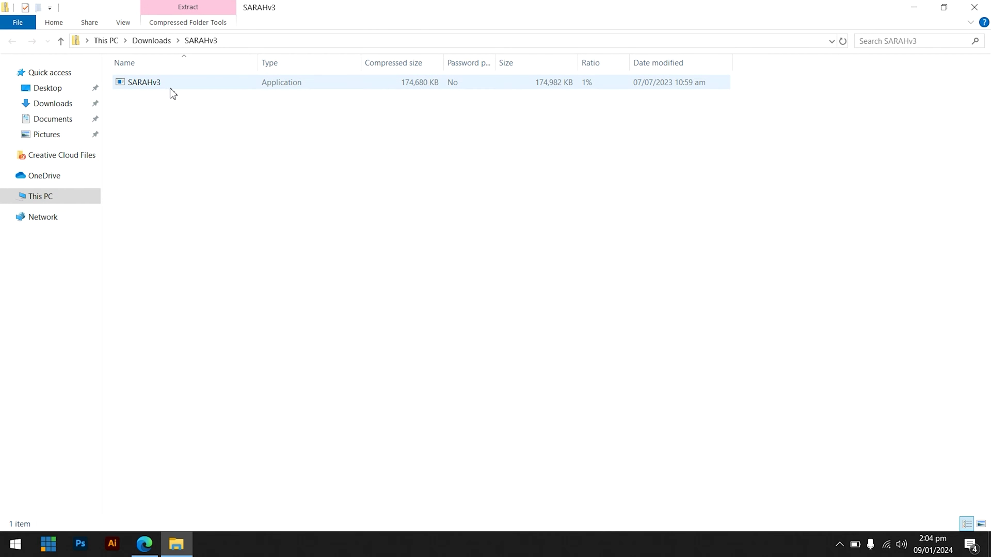
Launch the SARAHv3 installer and choose Run anyway past the SmartScreen warning.
left_click(179, 90)
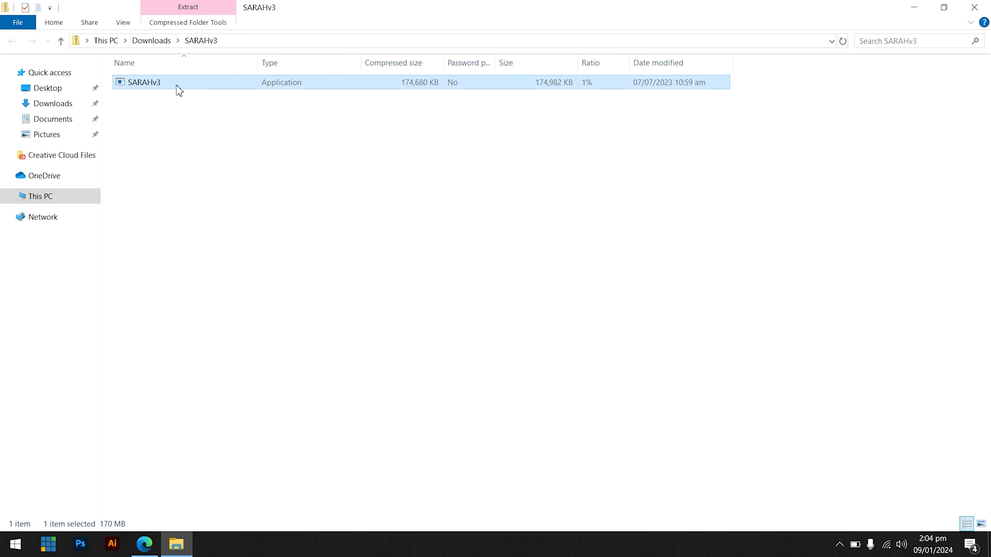
right_click(179, 89)
left_click(204, 96)
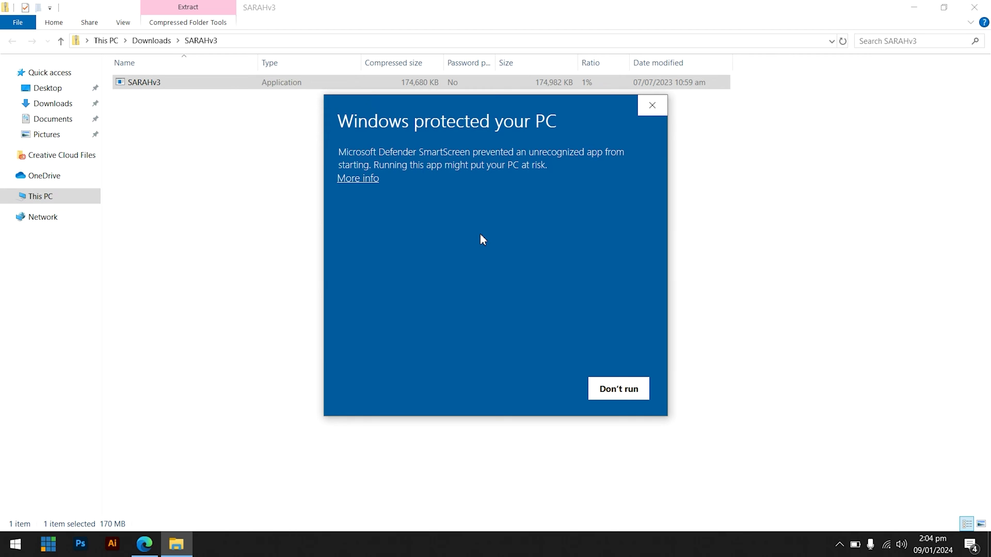
left_click(343, 180)
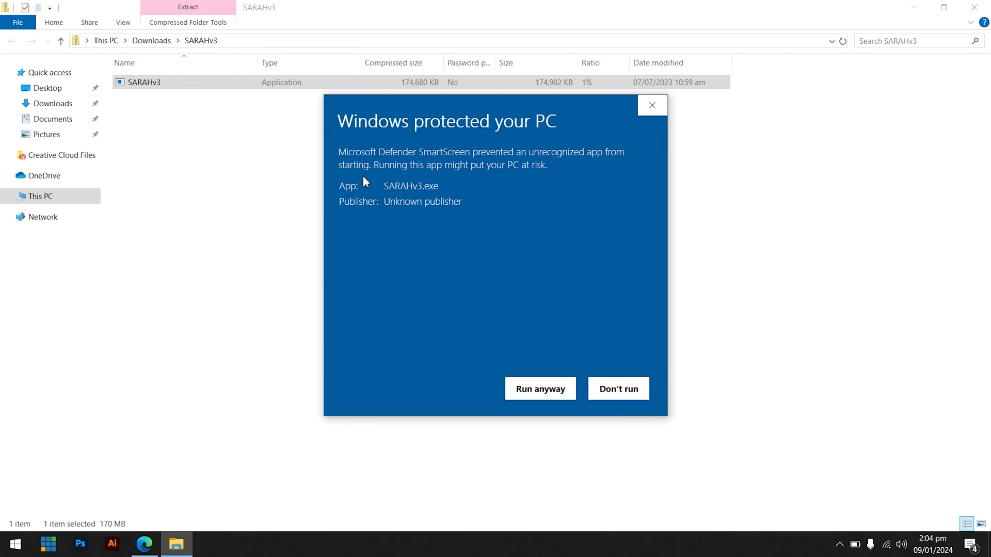
left_click(539, 391)
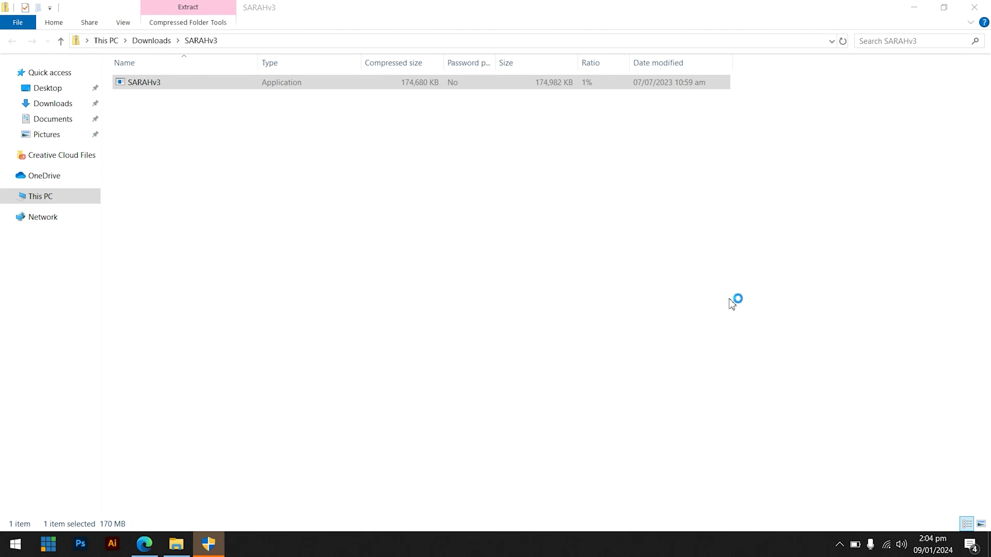
Approve the administrator prompt and continue through the wizard, keeping the x64 version.
left_click(208, 543)
left_click(579, 416)
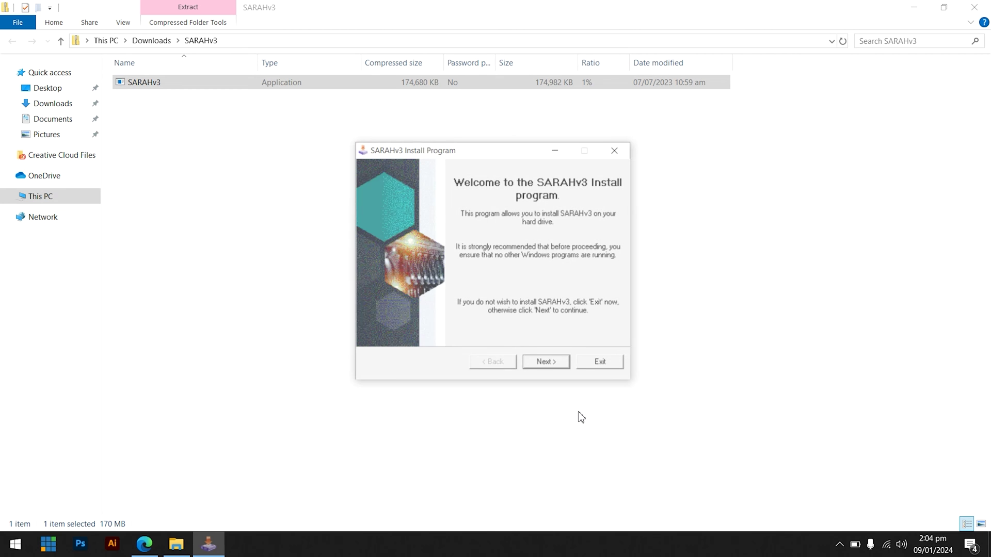
left_click(559, 370)
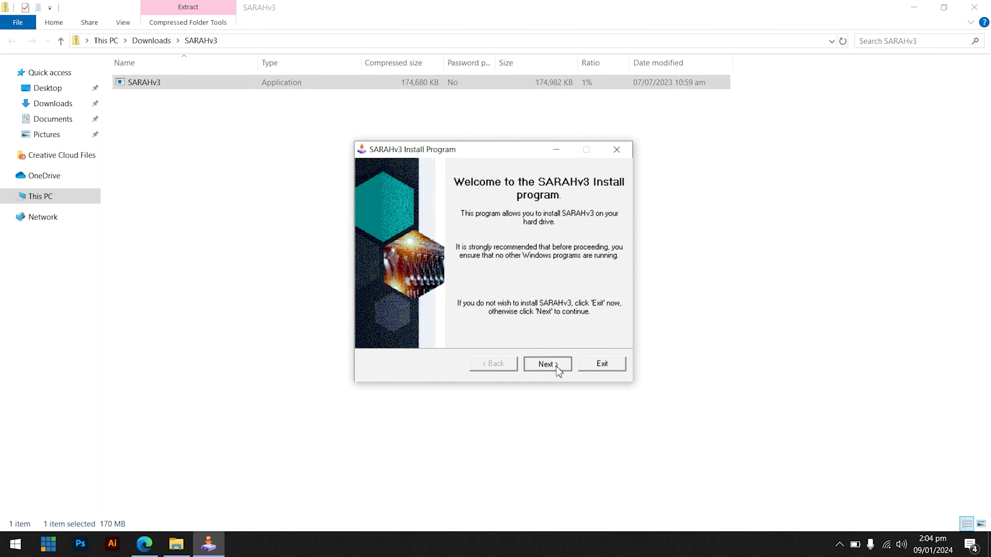
left_click(558, 370)
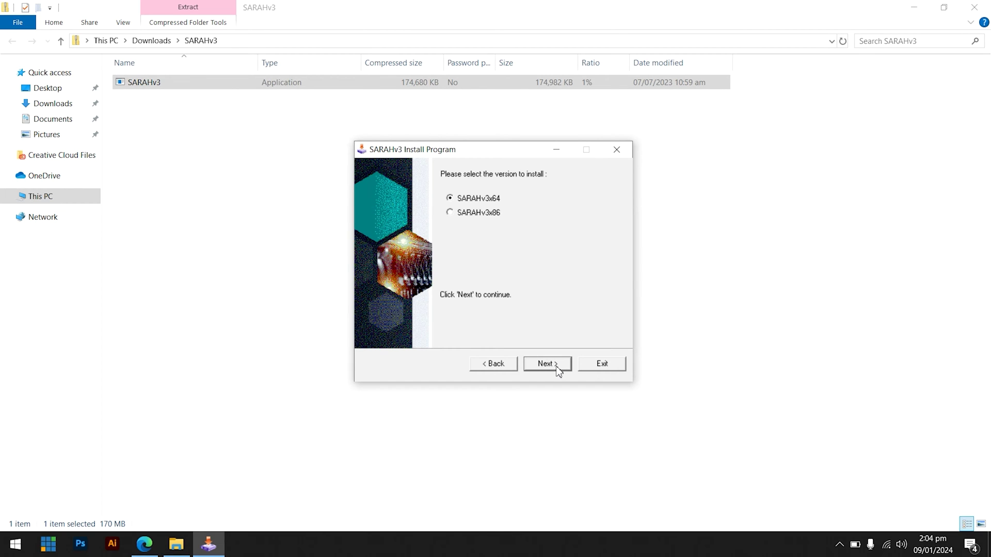
left_click(558, 370)
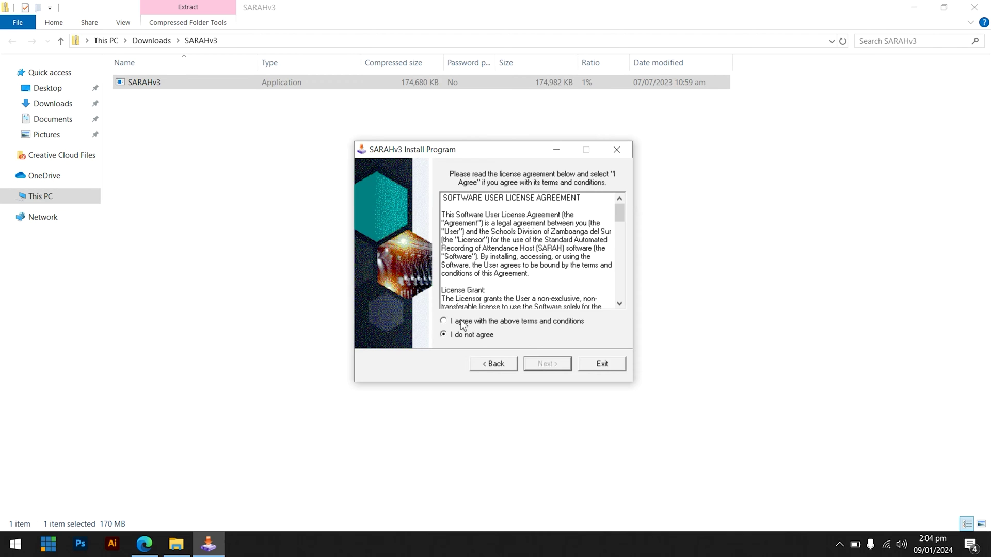
Accept the license, install into a new C:\Program Files\SARAHv3 folder, then exit the installer.
left_click(444, 322)
left_click(548, 365)
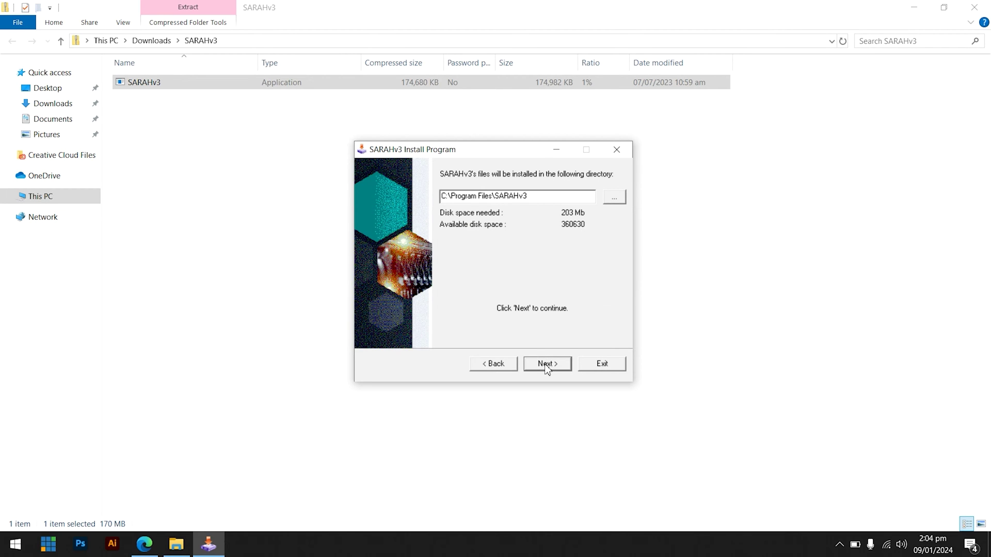
left_click(547, 368)
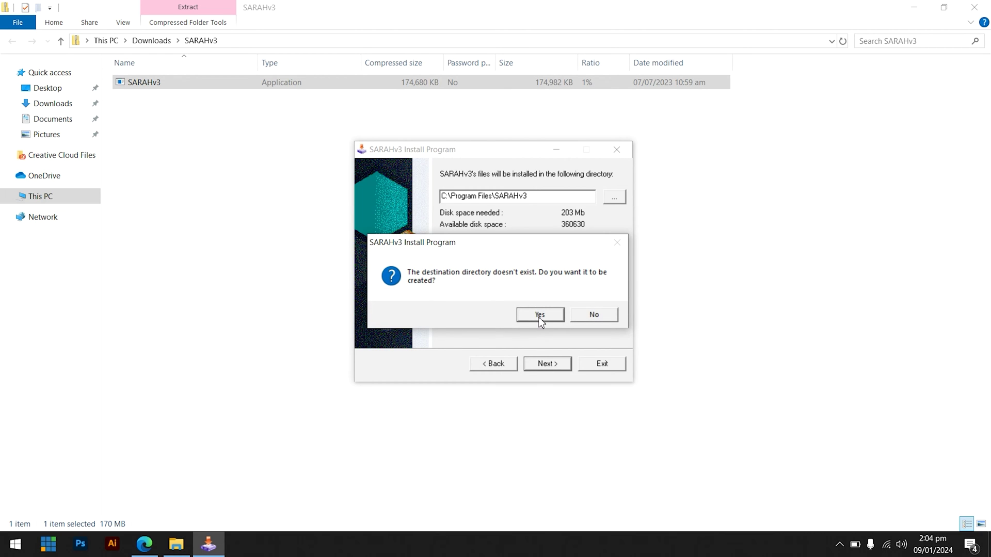
left_click(540, 316)
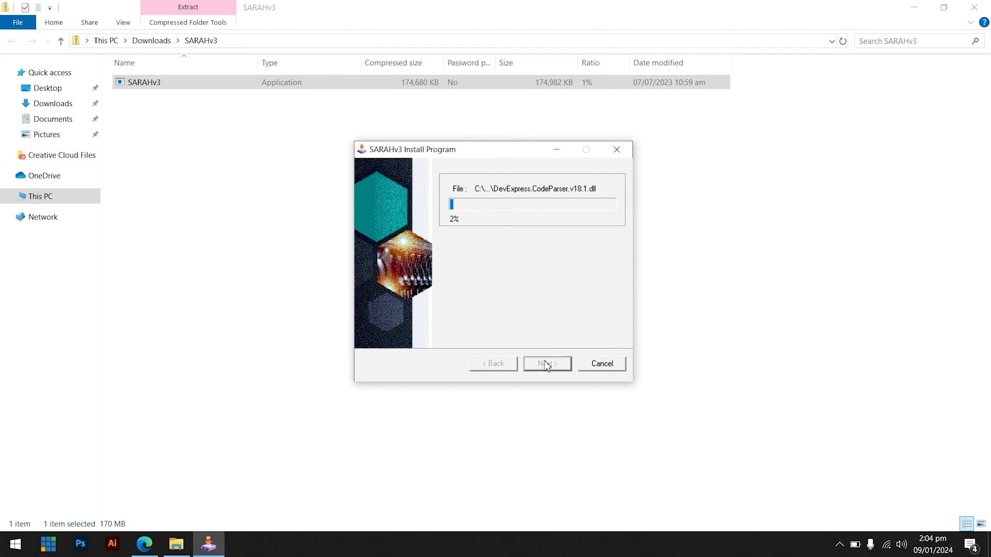
left_click(547, 365)
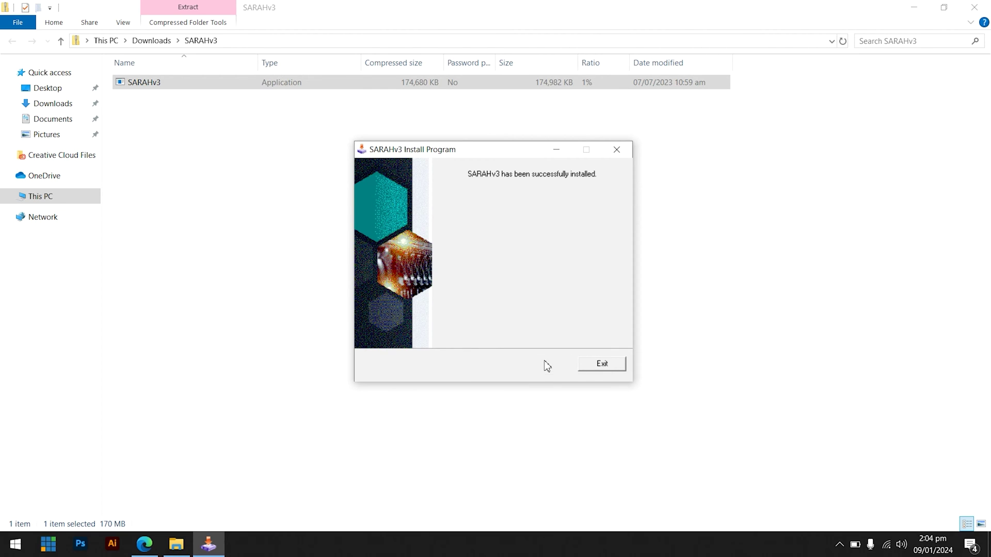
left_click(620, 365)
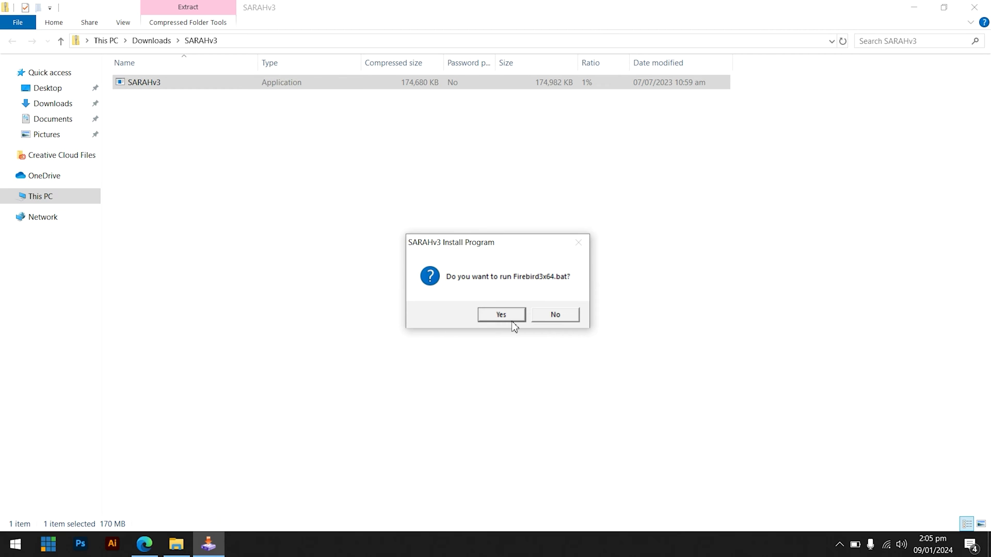
Run Firebird3x64.bat and close its console once installation completes.
left_click(514, 317)
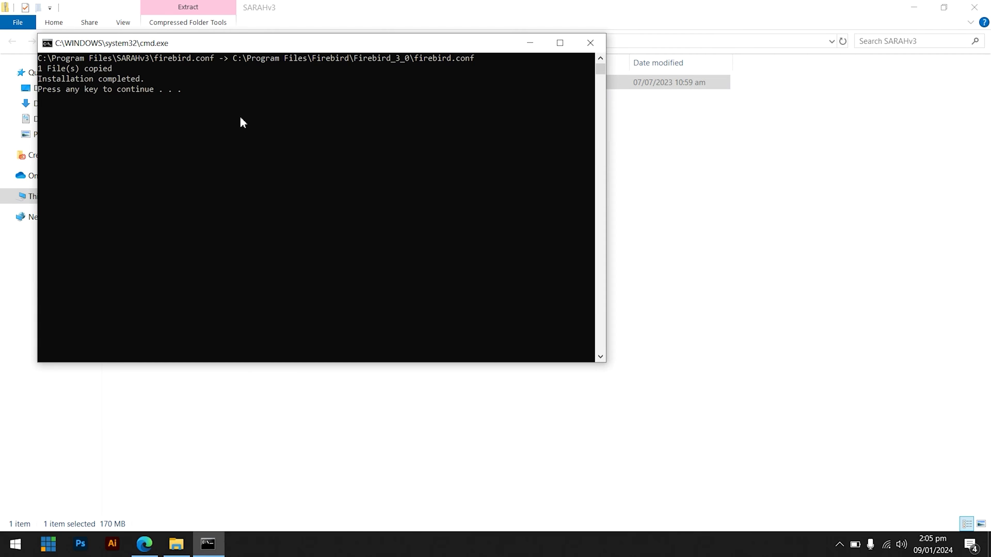
key("Return")
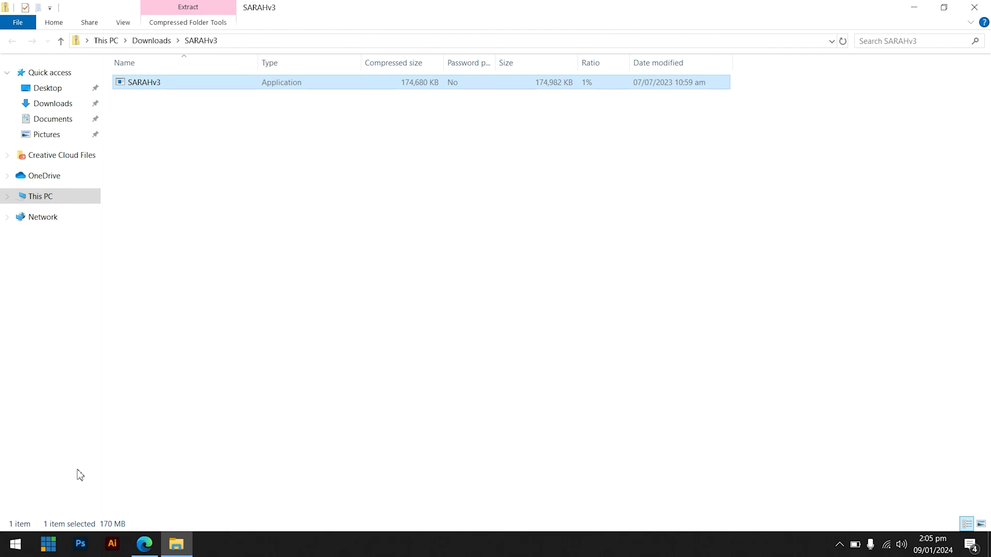
Restart the PC, then launch SARAHv3 from its desktop shortcut.
left_click(16, 552)
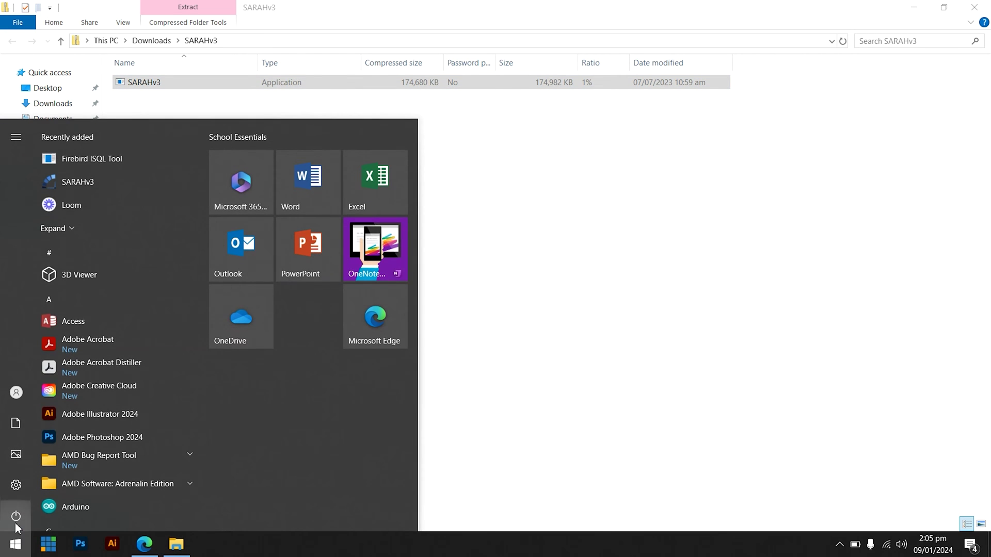
left_click(16, 523)
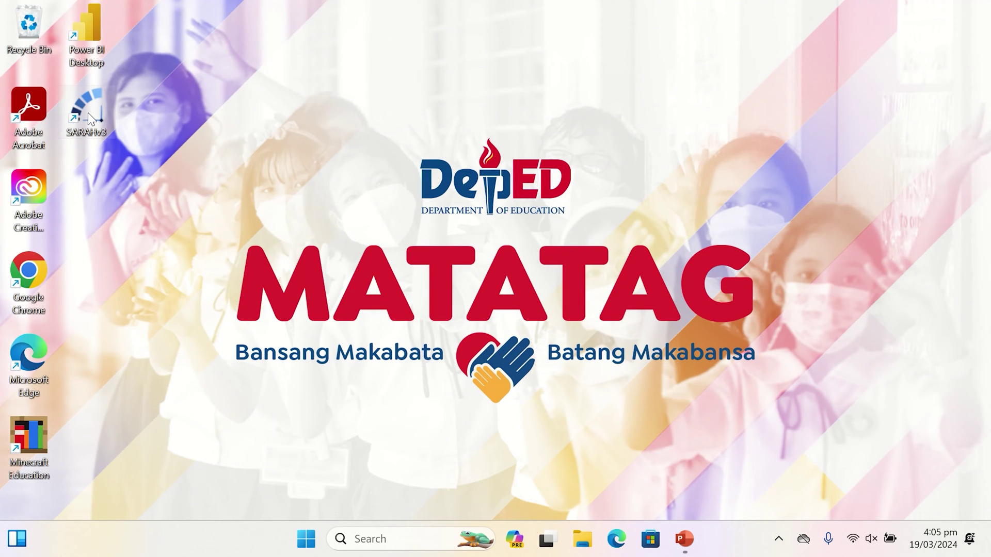
double_click(88, 117)
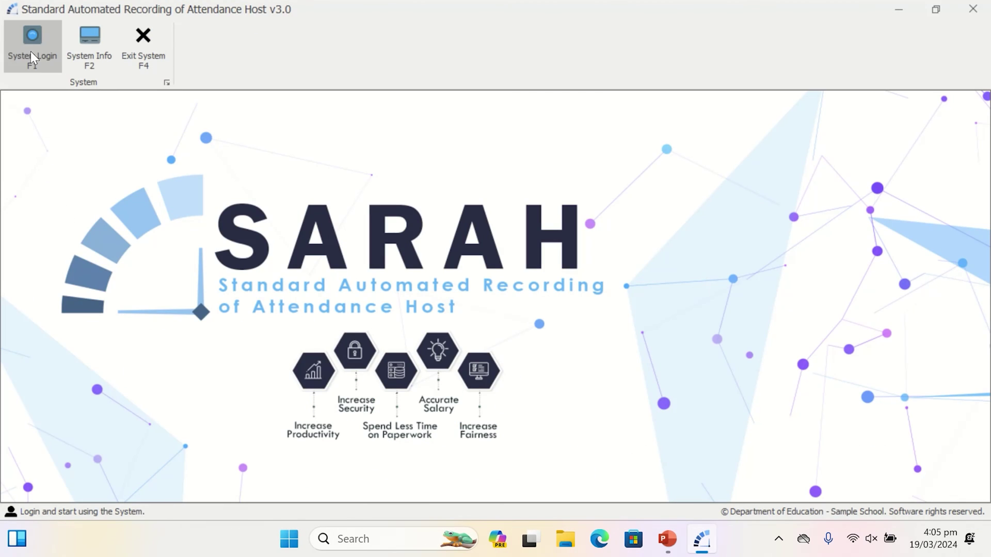
Log in with the system account's username and password, dismissing the Access Granted message.
left_click(31, 54)
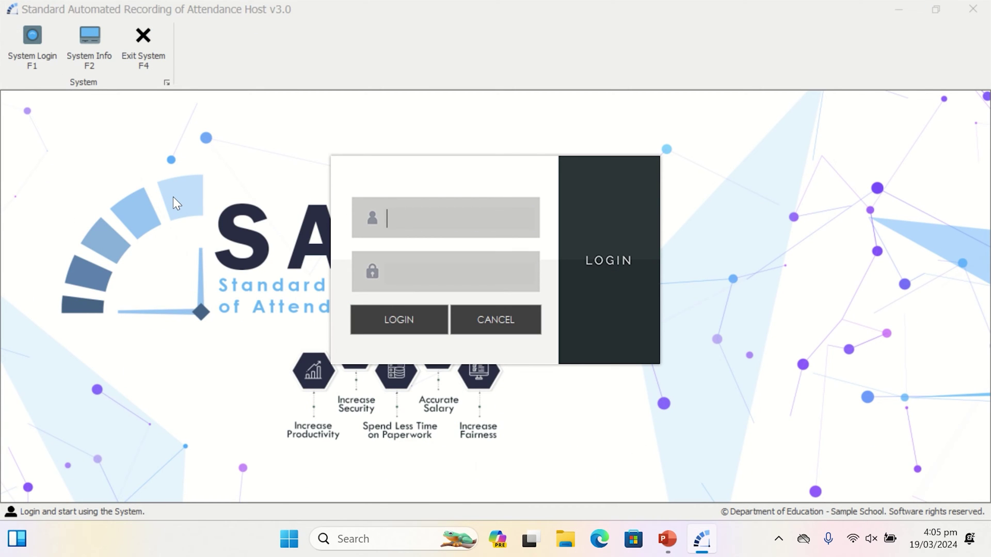
type("USer")
key("Tab")
type("12345678")
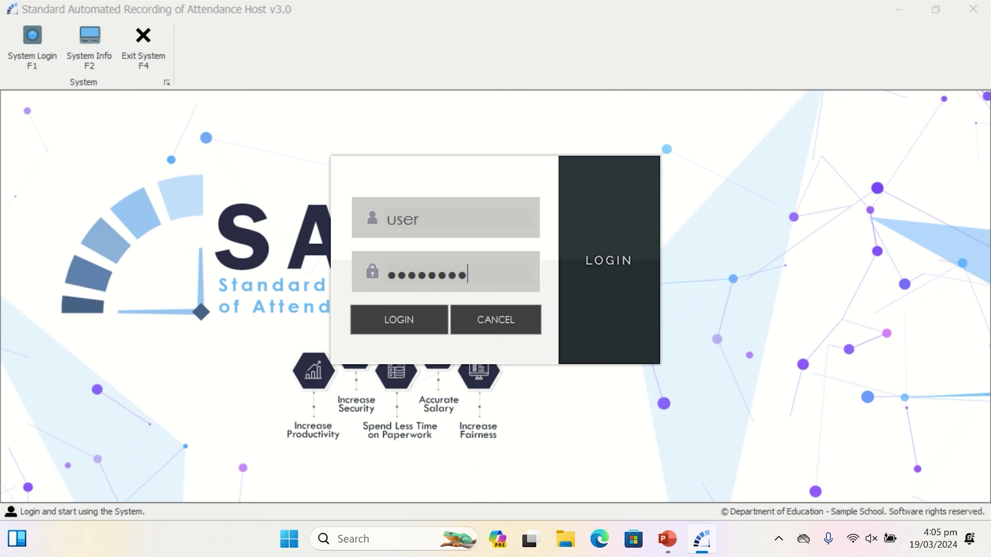
key("Return")
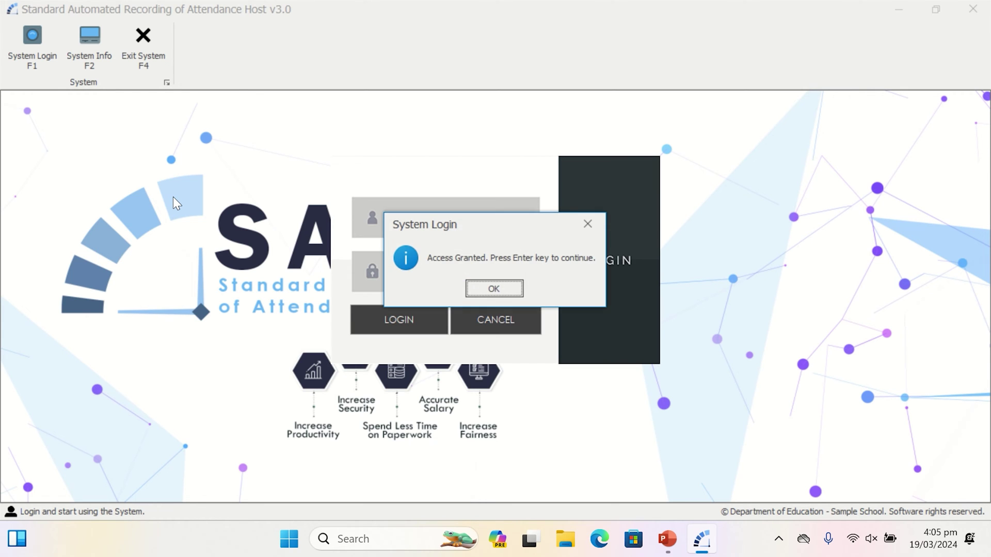
key("Return")
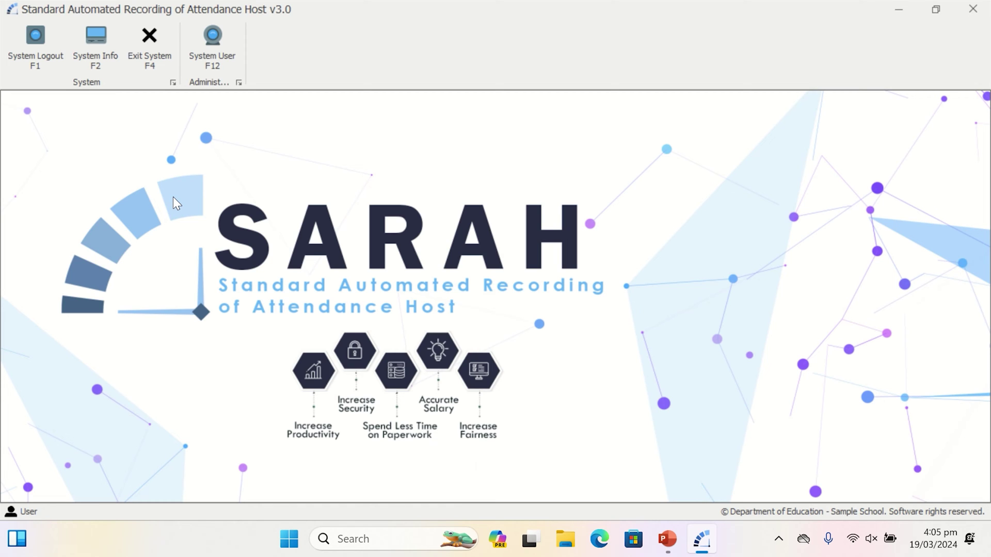
In System Users' Registry, add a user with the person's full name, a username and password.
left_click(227, 36)
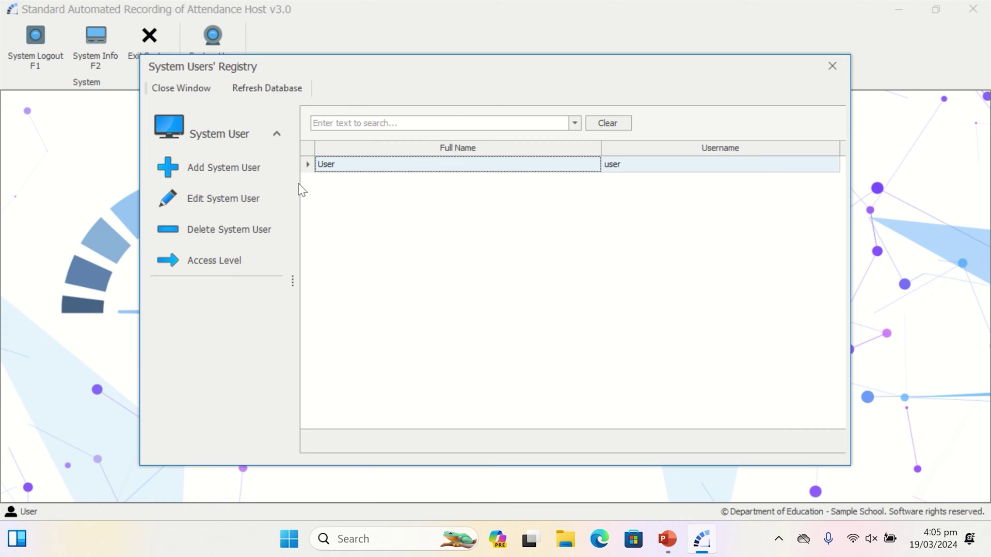
left_click(232, 176)
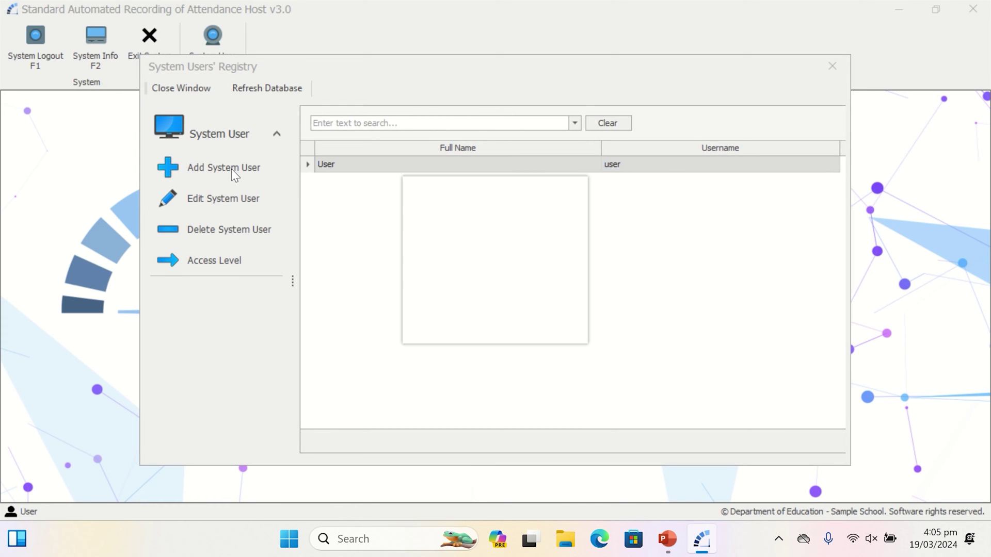
type("Jua")
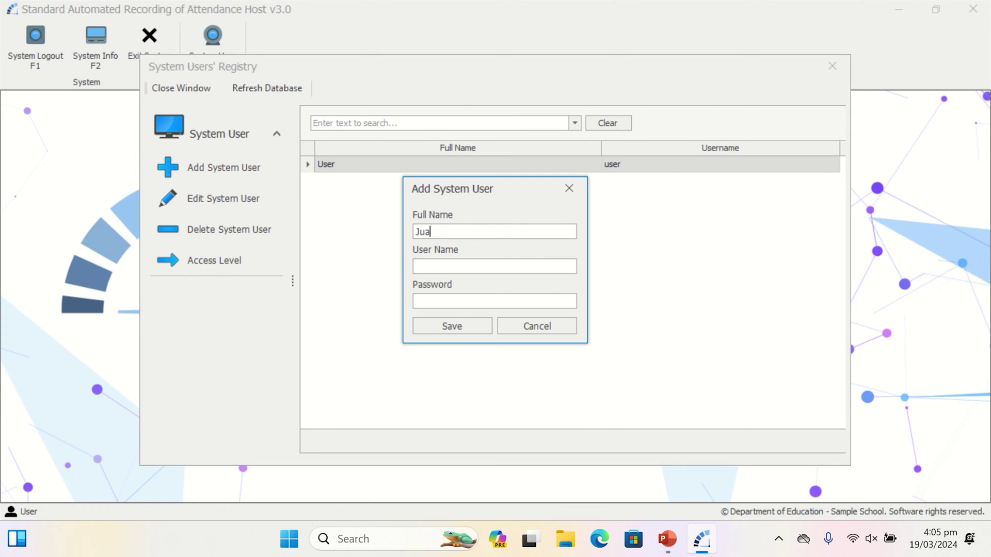
type("n dela Cruz")
left_click(416, 266)
type("juan")
left_click(458, 299)
type("****")
left_click(427, 331)
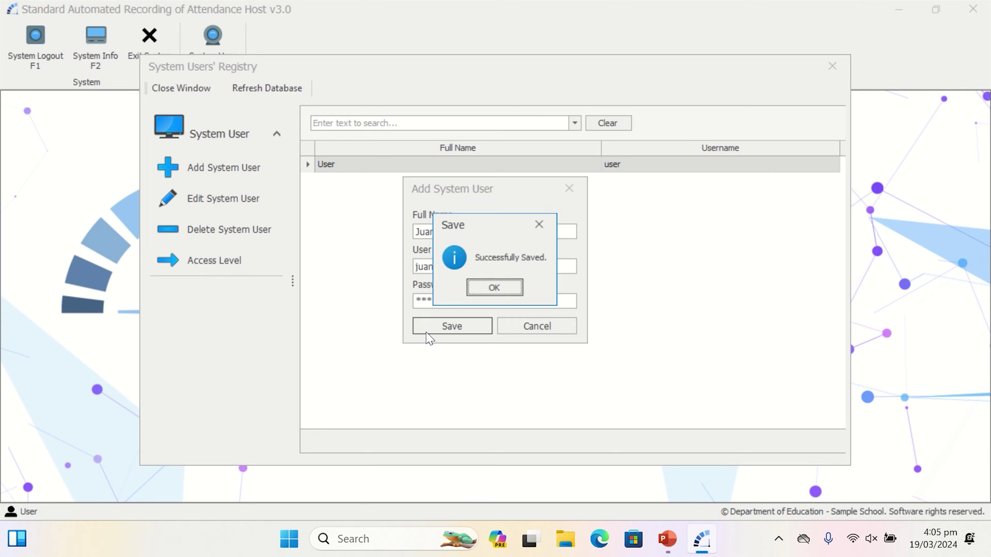
left_click(496, 288)
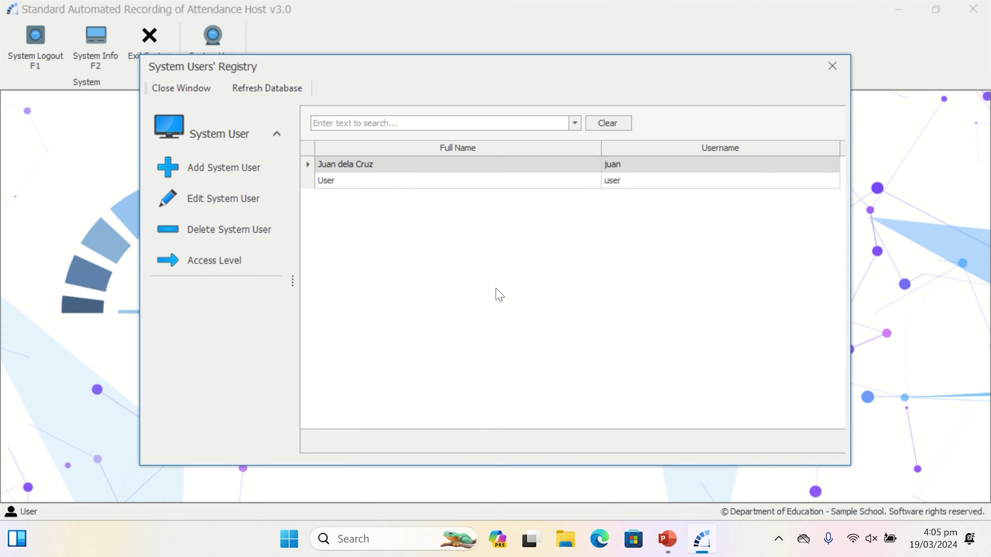
Give the new user full access, including System Data and Pass Slip: Operation, and save.
left_click(494, 164)
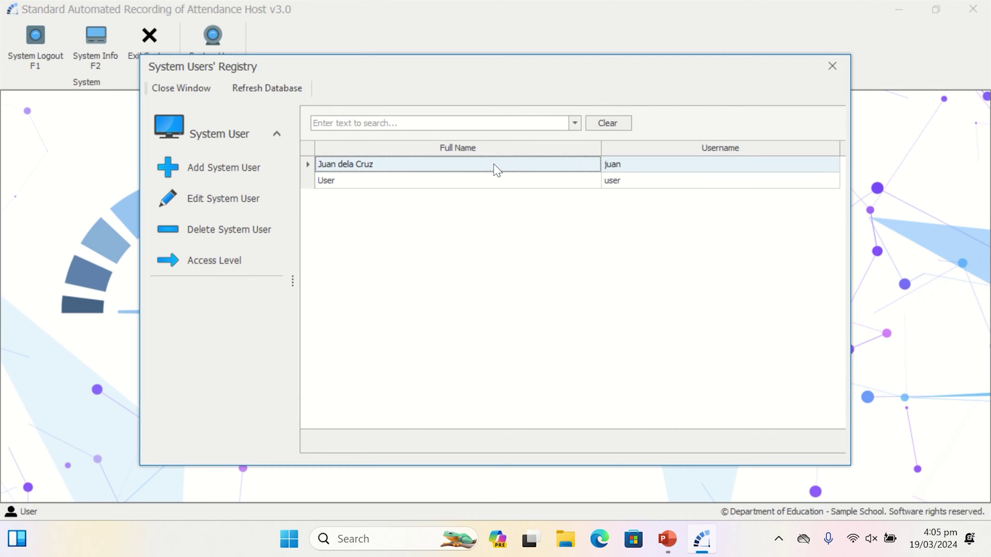
left_click(203, 270)
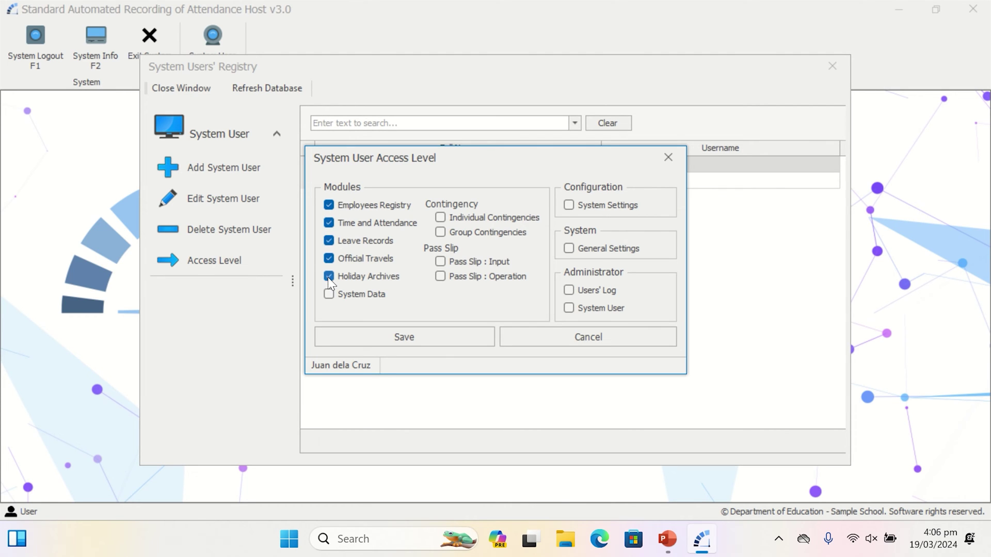
left_click(328, 294)
left_click(441, 276)
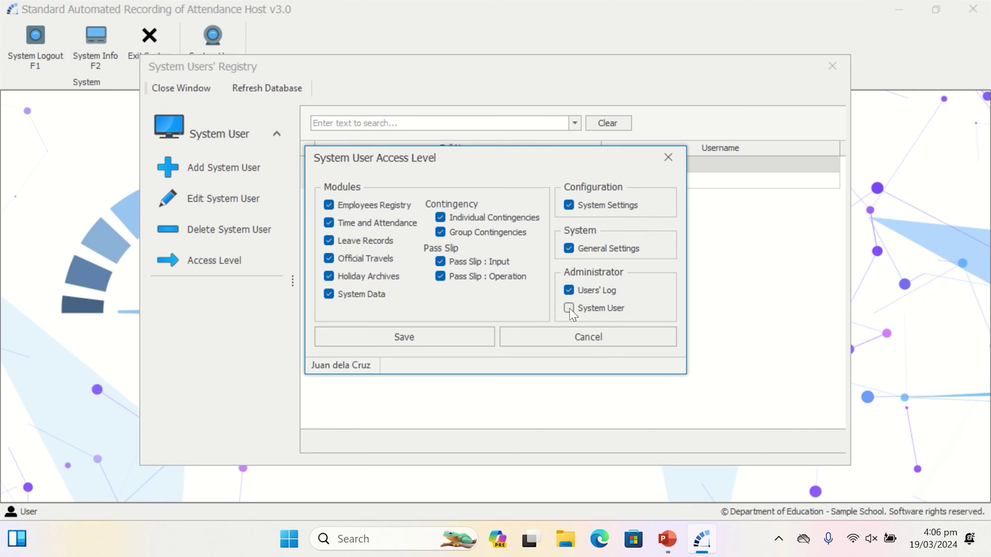
left_click(470, 333)
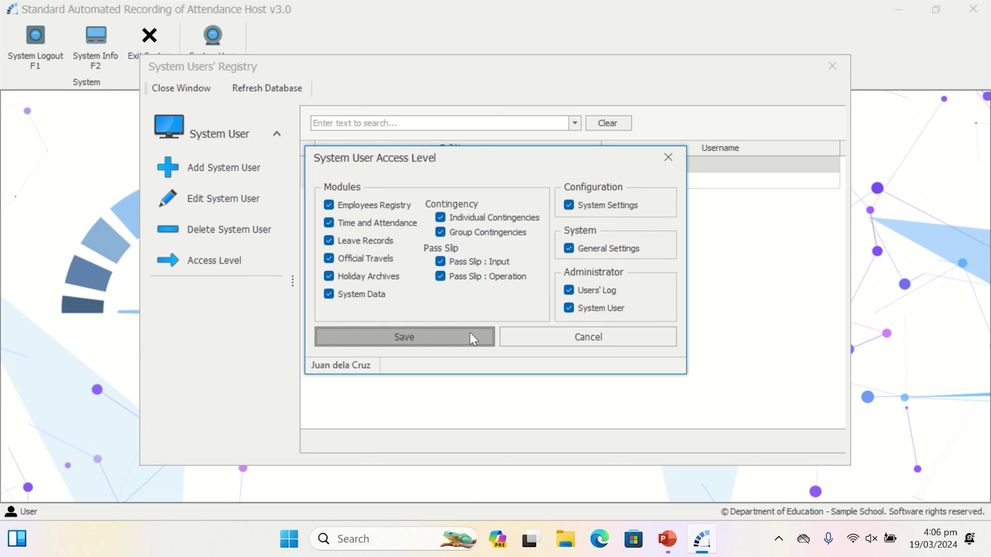
left_click(504, 290)
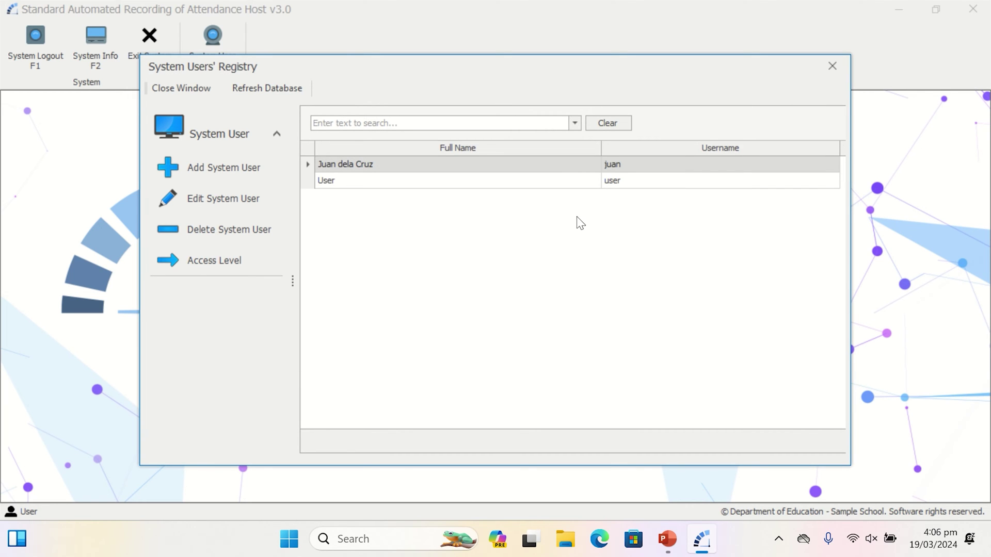
Log out, sign in with the new user's credentials, and open General Settings.
left_click(829, 69)
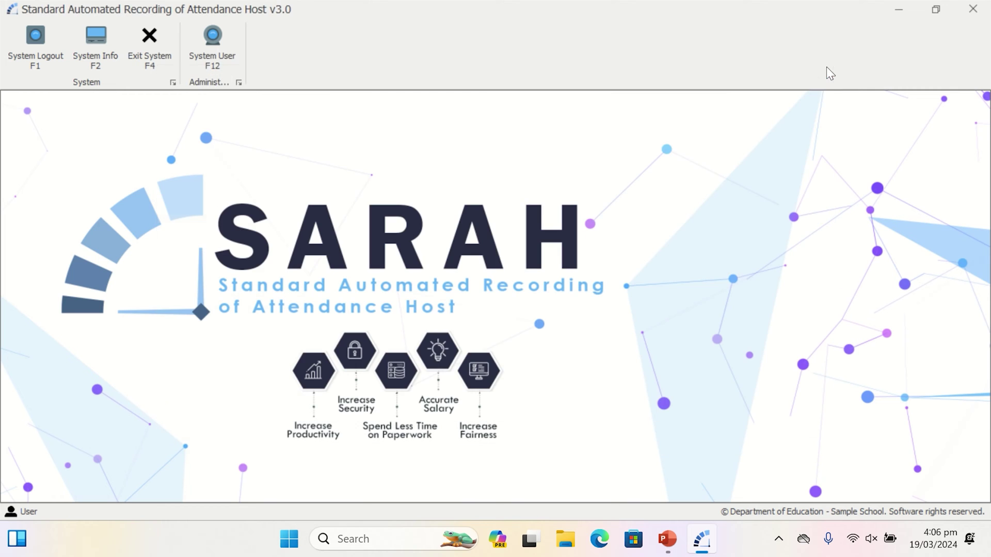
left_click(23, 58)
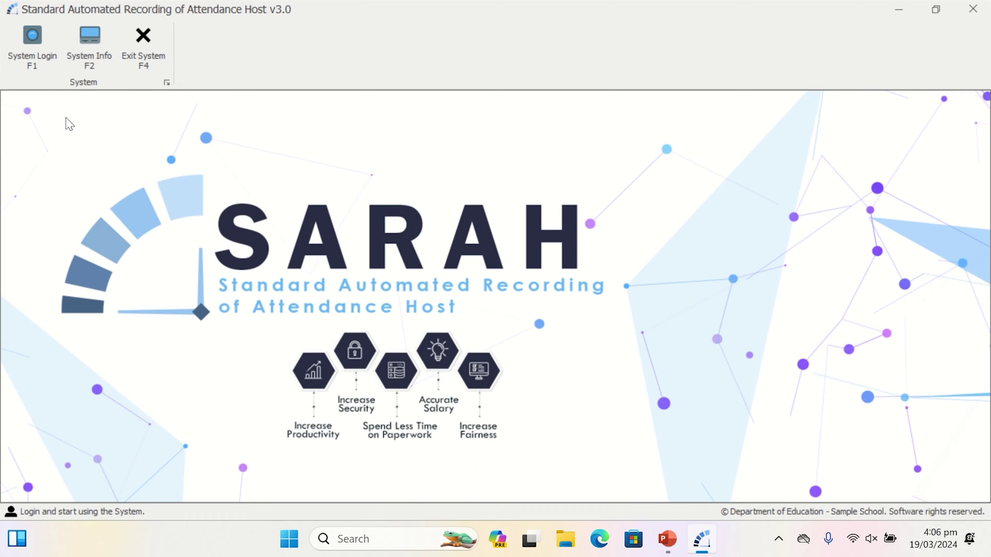
left_click(36, 62)
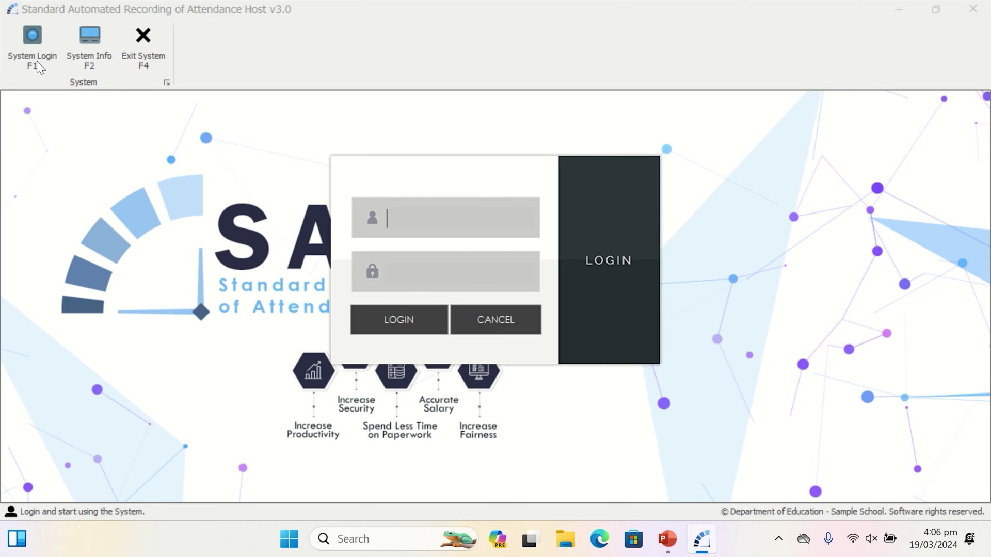
type("juan")
key("Tab")
type("••••")
key("Return")
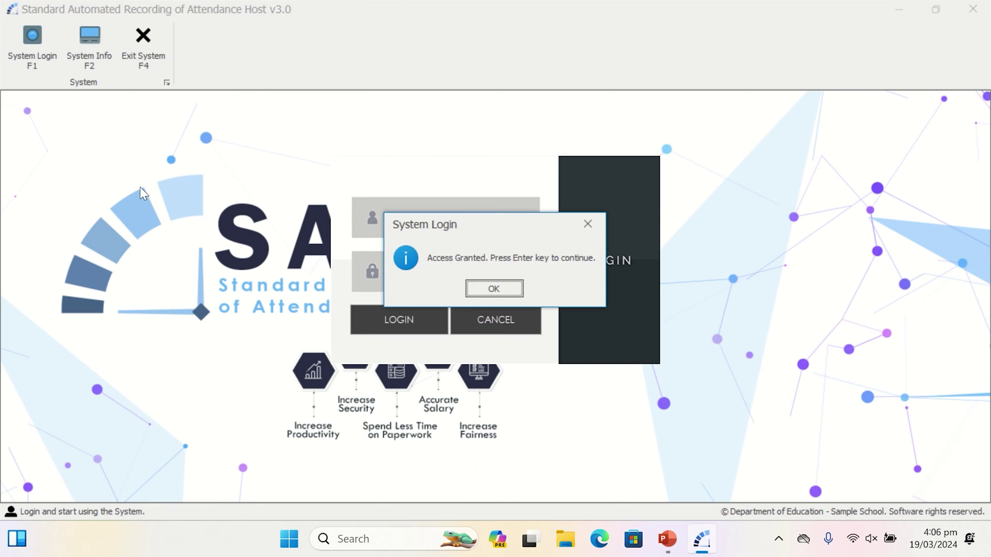
key("Return")
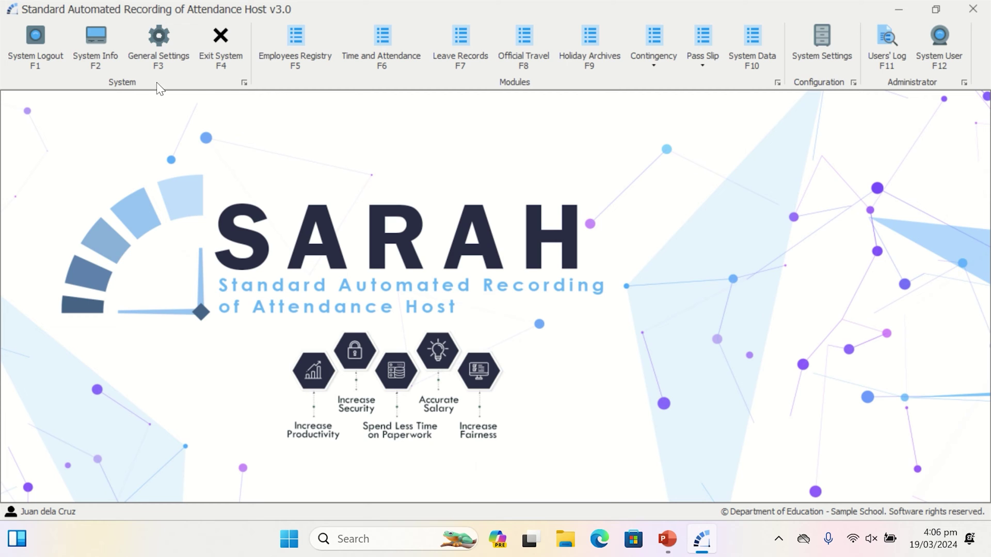
left_click(155, 56)
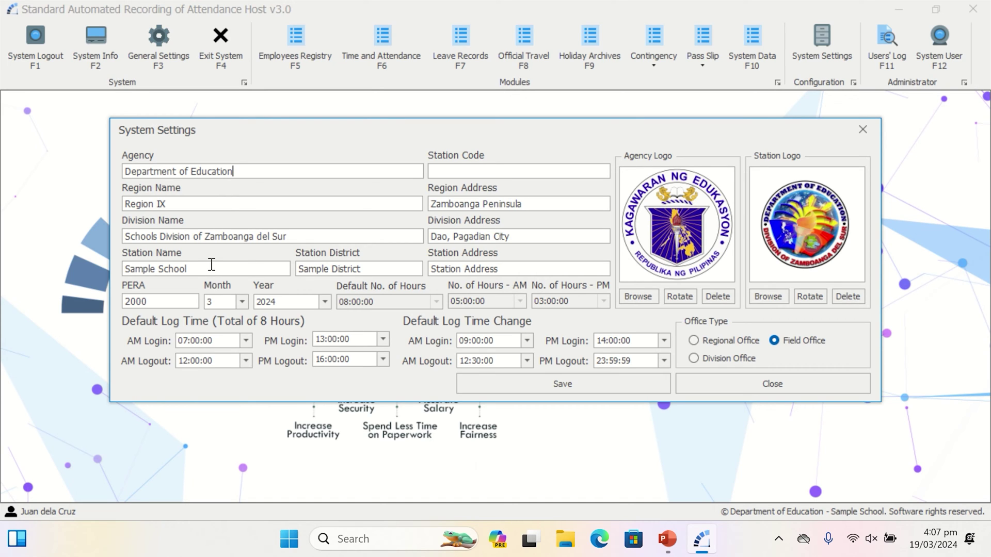
Set Station Name to Caluma Elementary School, District Tigbao, Code 002, and enter the station address.
left_click_drag(211, 268, 115, 263)
type("Caluma Elementary School")
left_click_drag(373, 270, 285, 270)
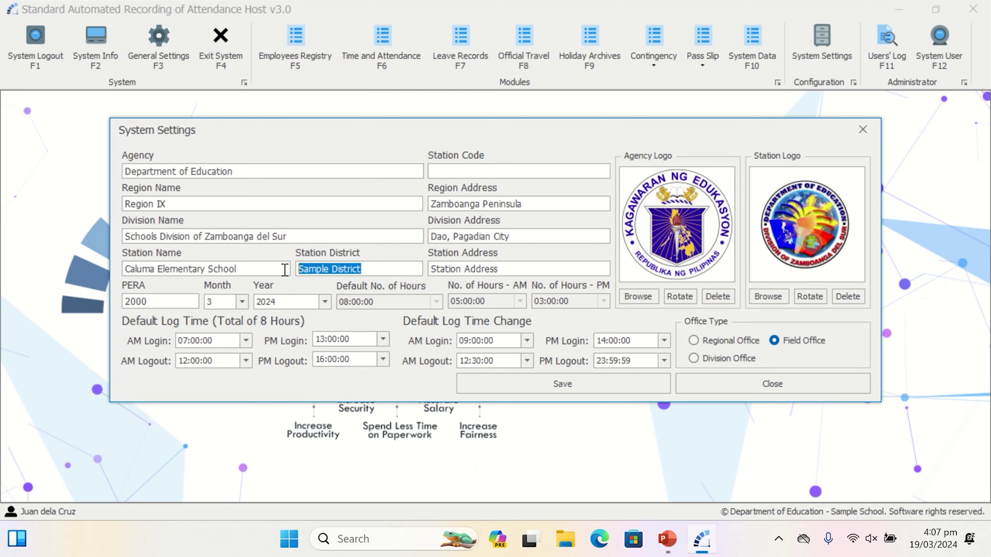
type("Tigbao")
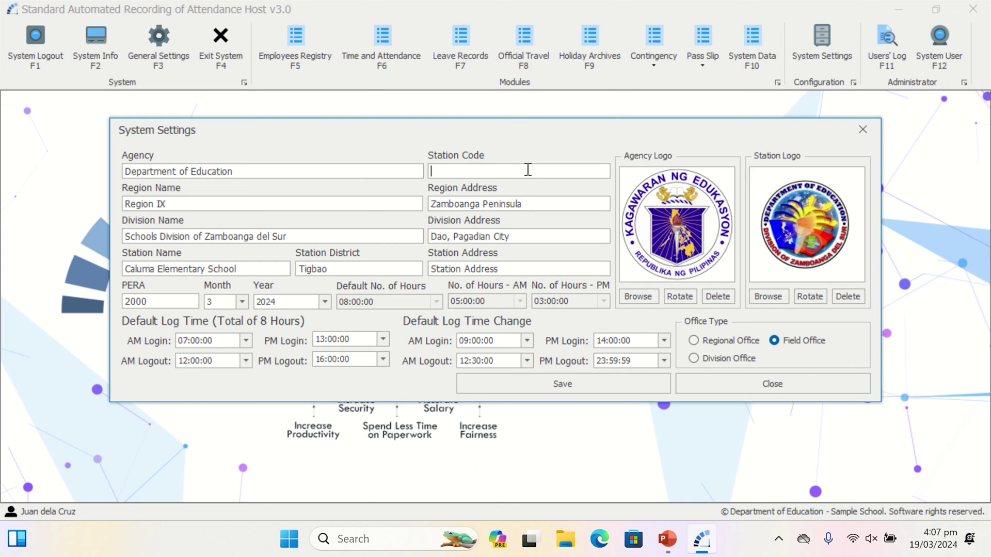
type("002")
left_click_drag(521, 269, 411, 266)
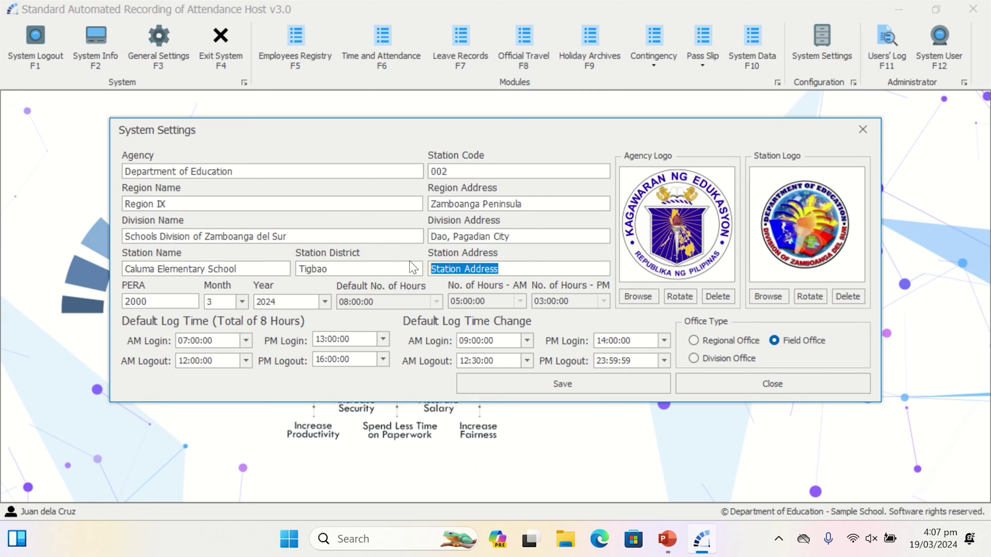
type("Barangay")
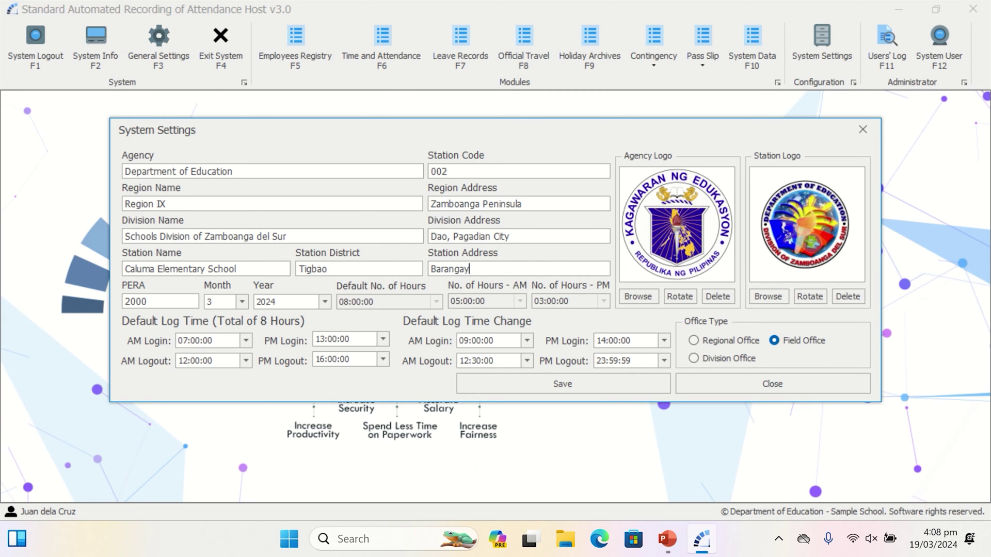
type(" Caluma Tigbao Distric")
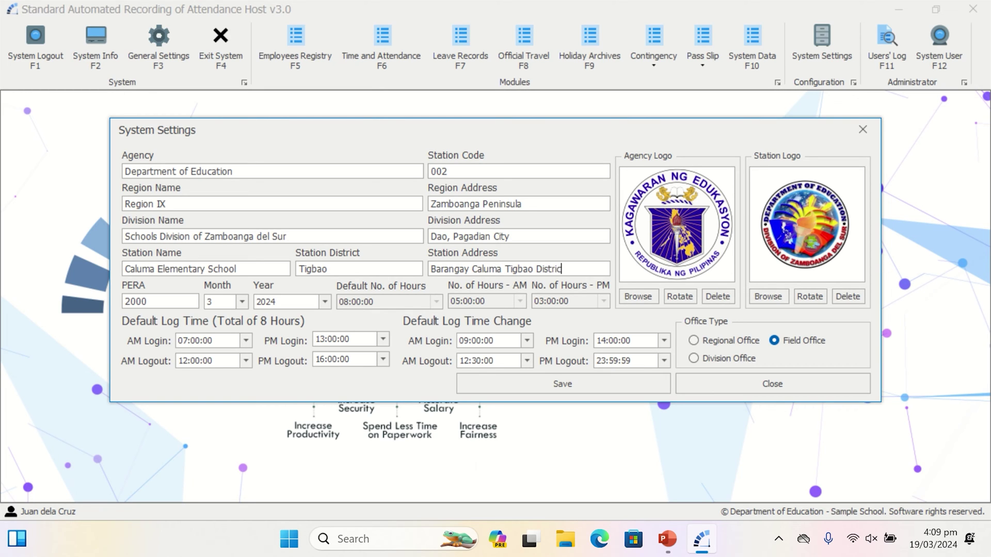
type("t")
Load the Caluma ES Logo image as the station logo and save the settings.
left_click(764, 293)
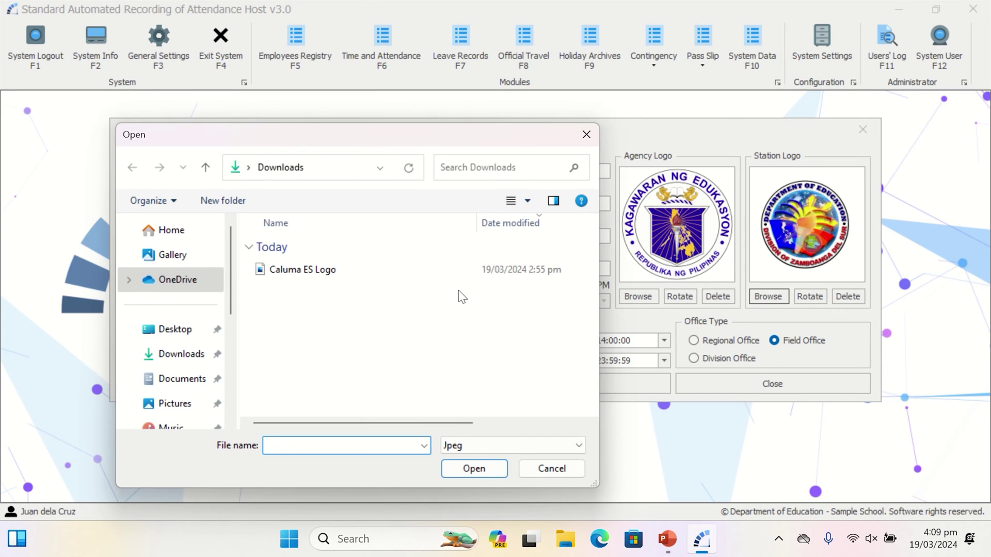
left_click(363, 269)
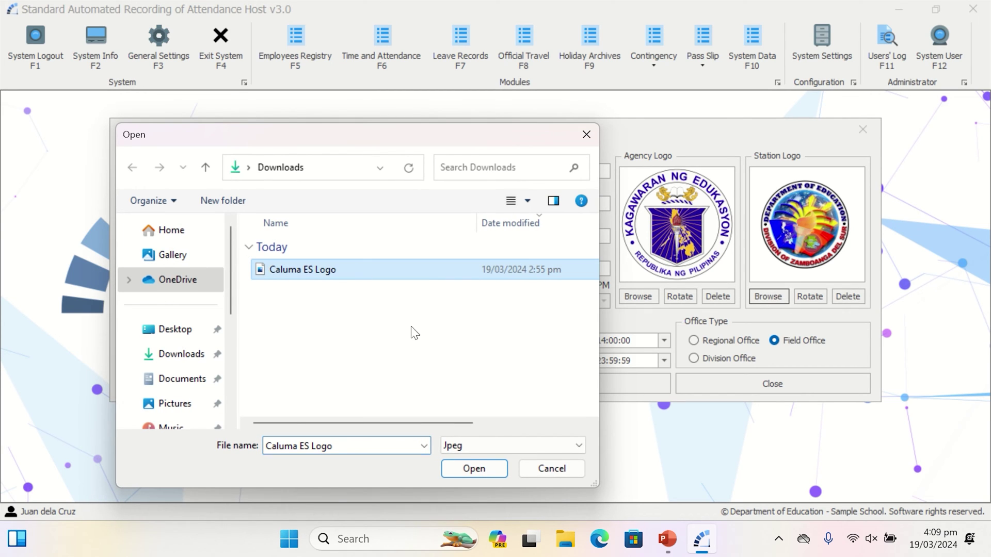
left_click(474, 469)
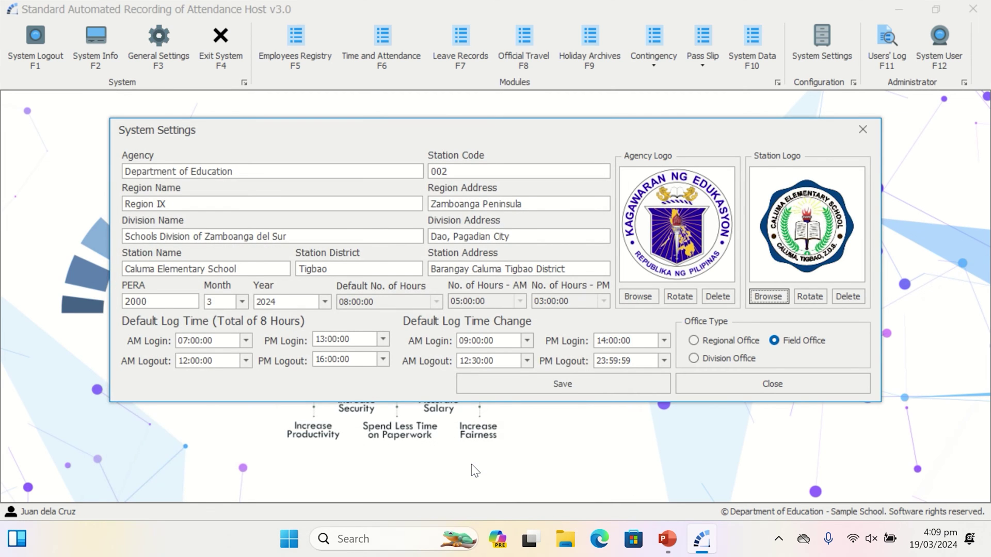
left_click(603, 388)
left_click(493, 288)
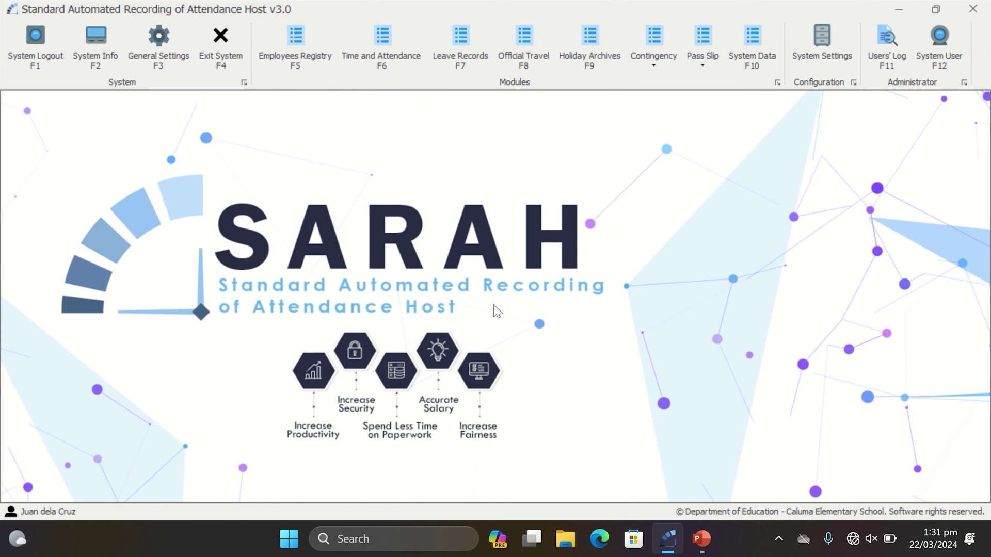
Open the Employees Registry, search for "dela cruz" in quotes, then clear the search.
left_click(305, 57)
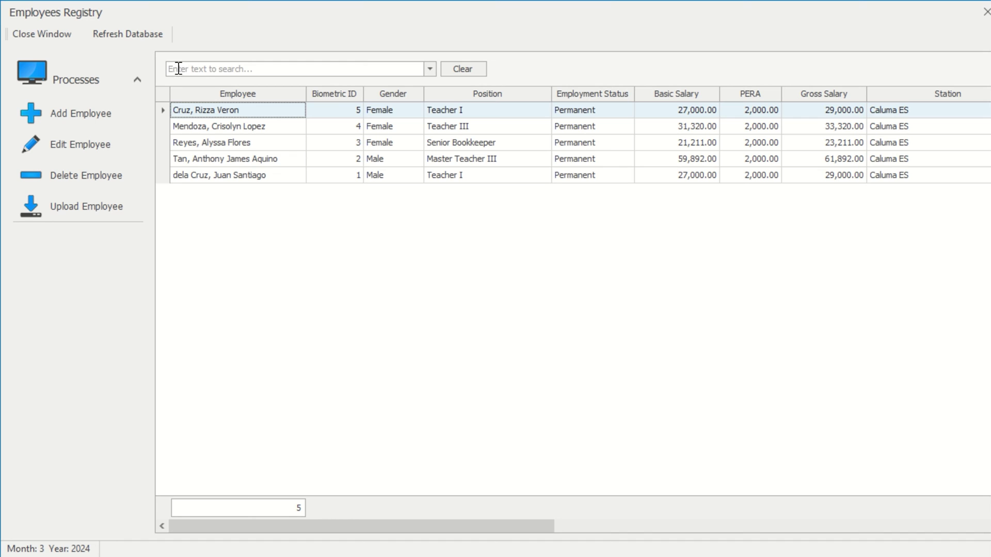
left_click(250, 69)
type("del")
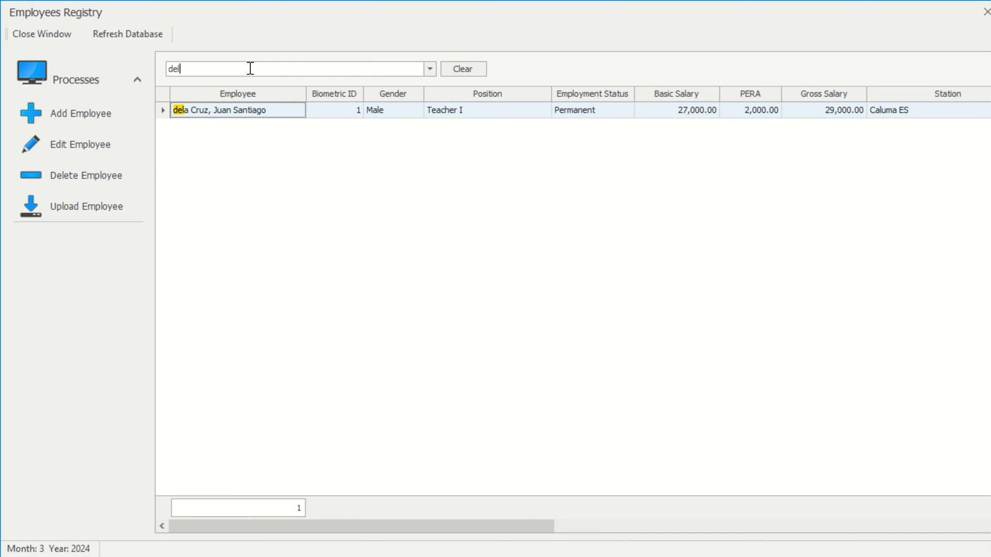
type("a c")
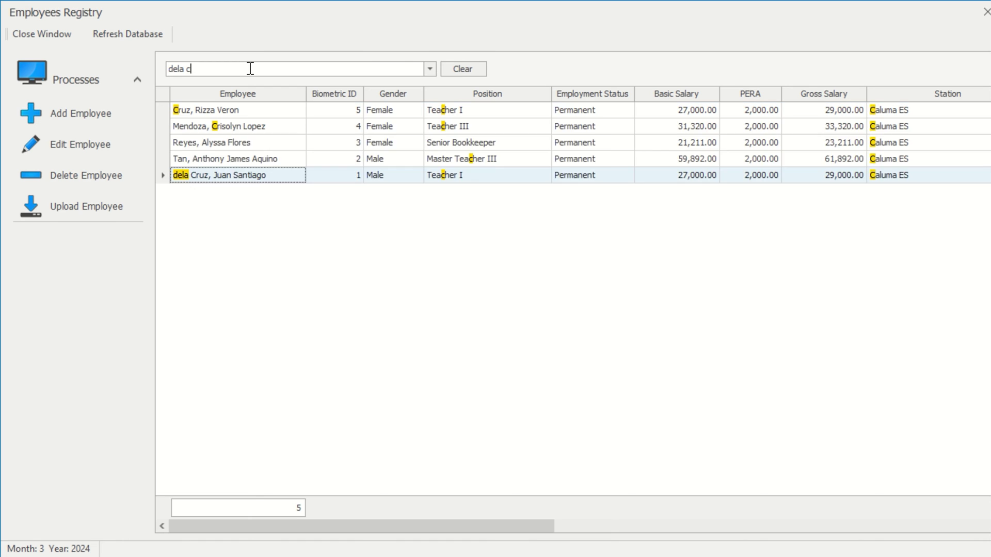
type("ruz")
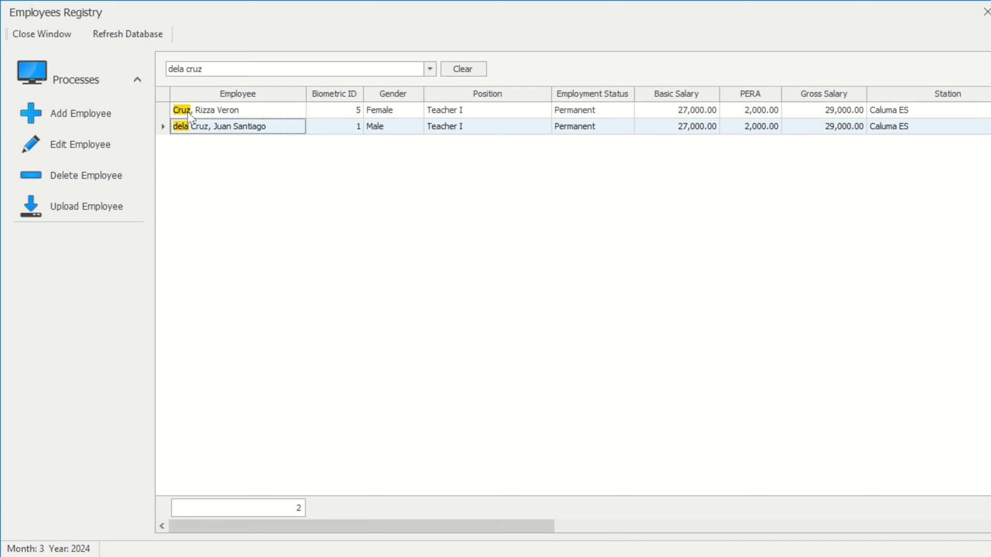
left_click(171, 69)
type("\"")
left_click(221, 70)
type("\"")
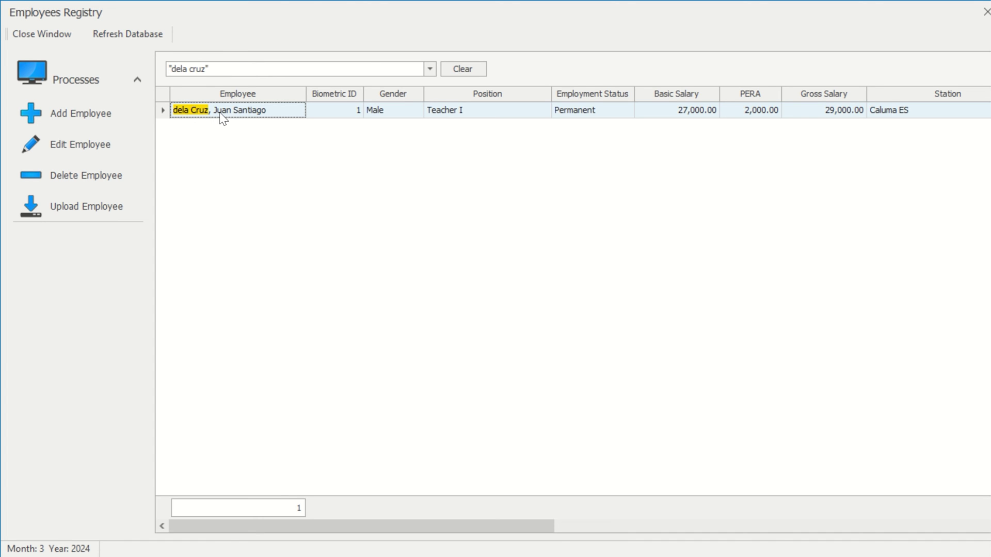
left_click(452, 70)
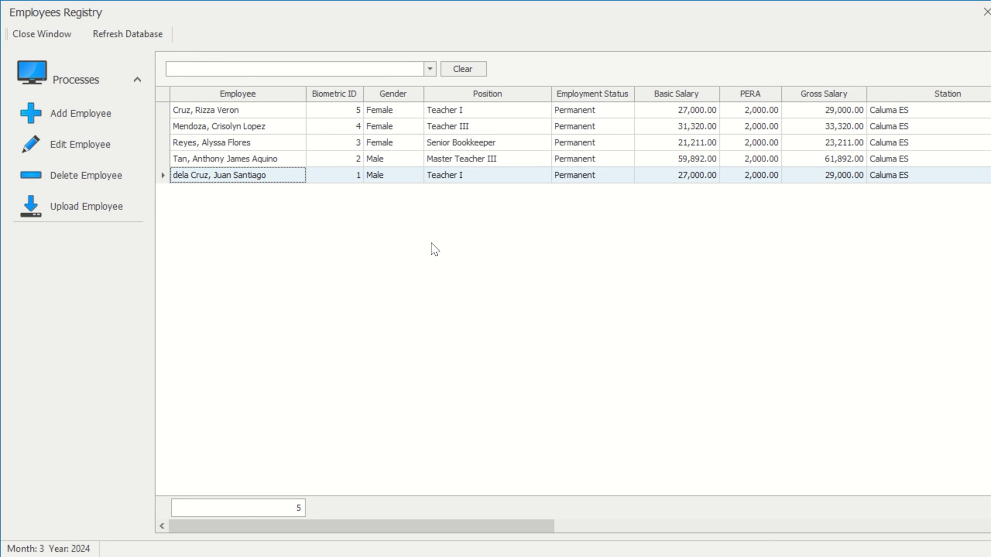
Show the Auto Filter Row from the Employee header, then try and clear a 'dela' name filter.
right_click(268, 95)
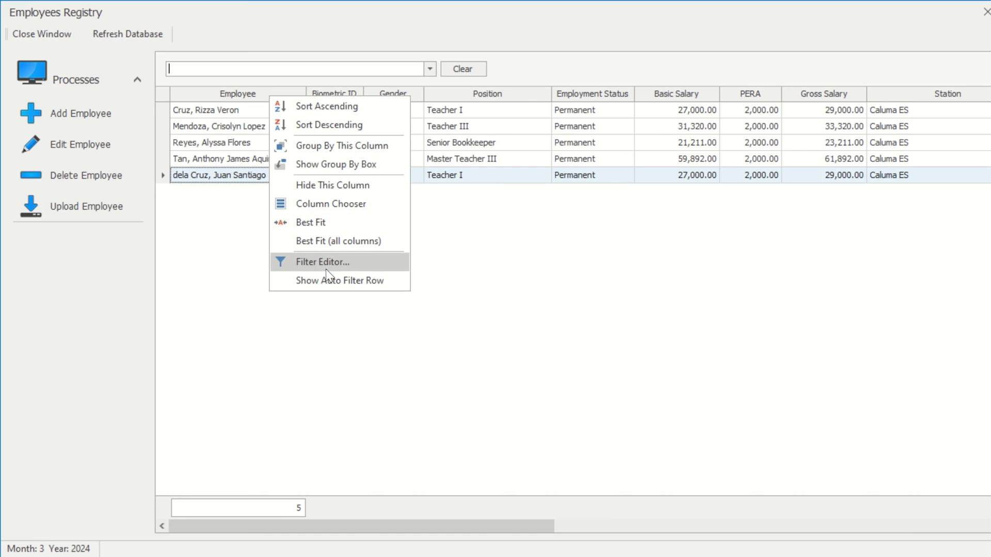
left_click(330, 283)
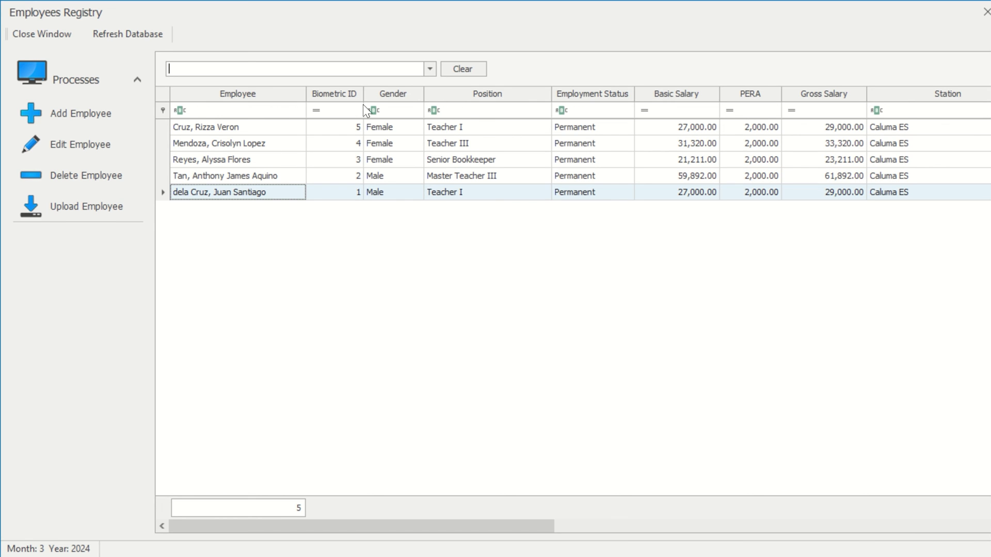
left_click(279, 111)
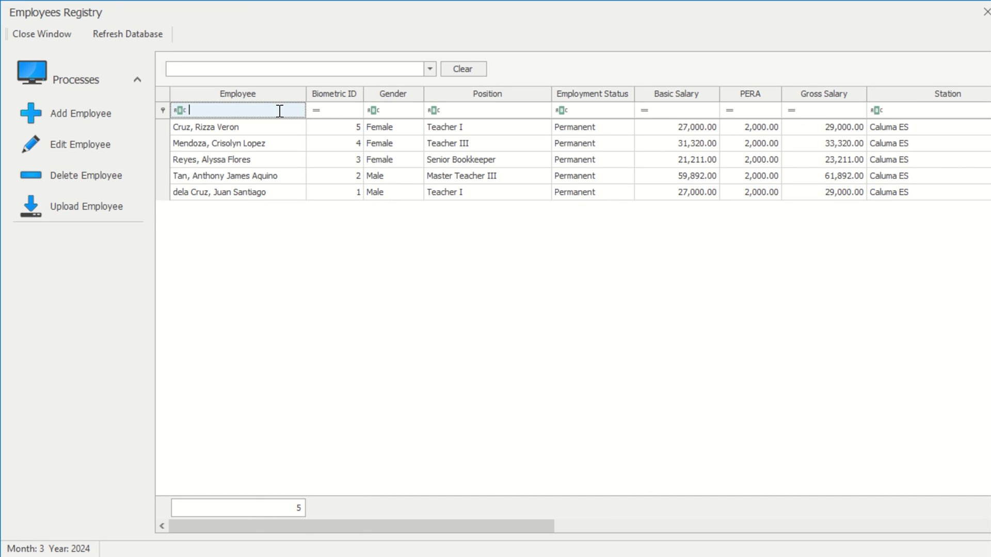
type("dela")
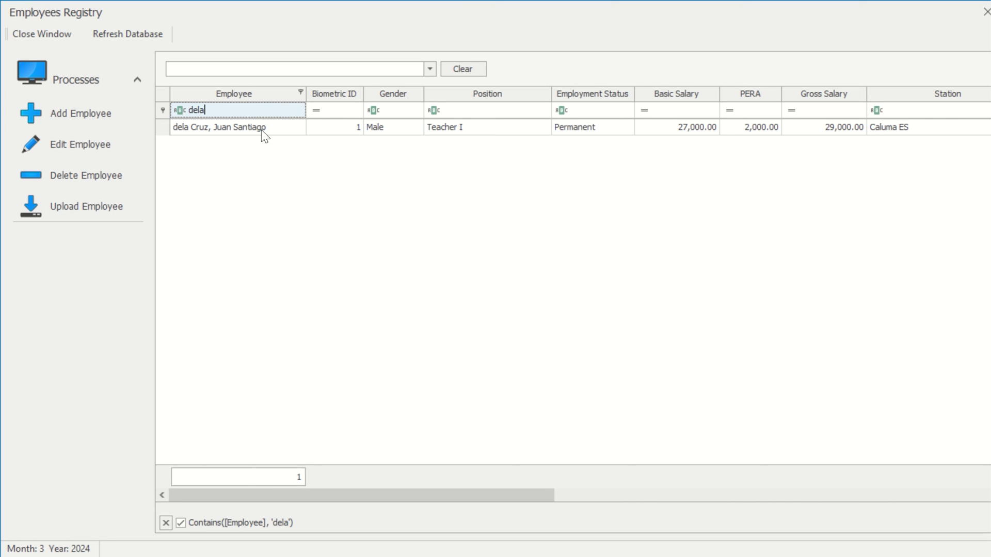
key("BackSpace")
key("BackSpace")
key("BackSpace")
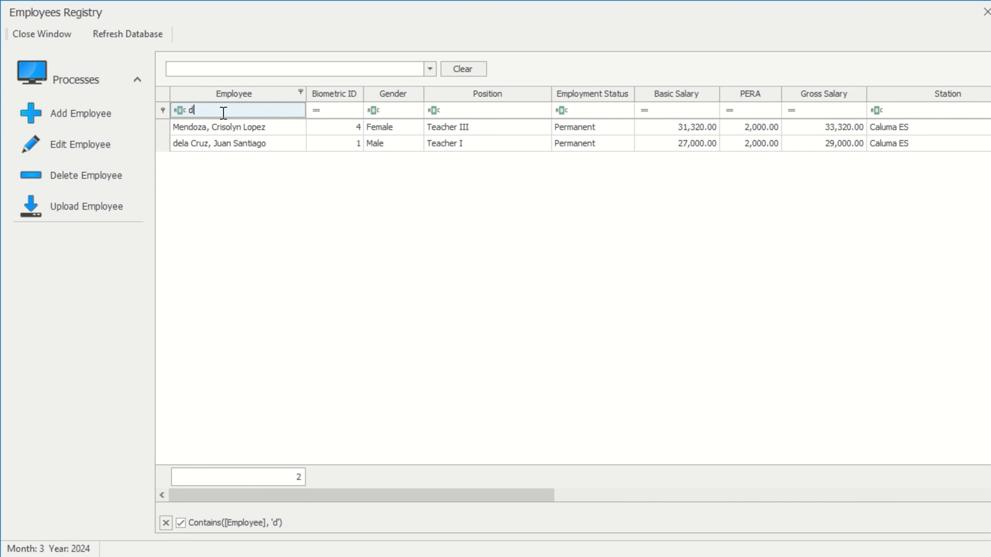
key("BackSpace")
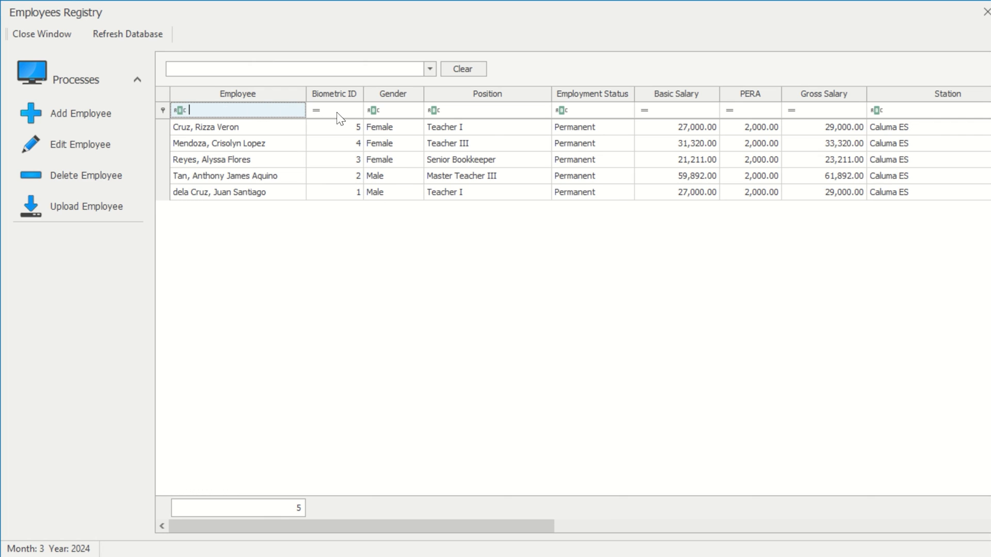
Try and clear filters of 4 on Biometric ID, female on Gender, and teacher on Position.
left_click(344, 111)
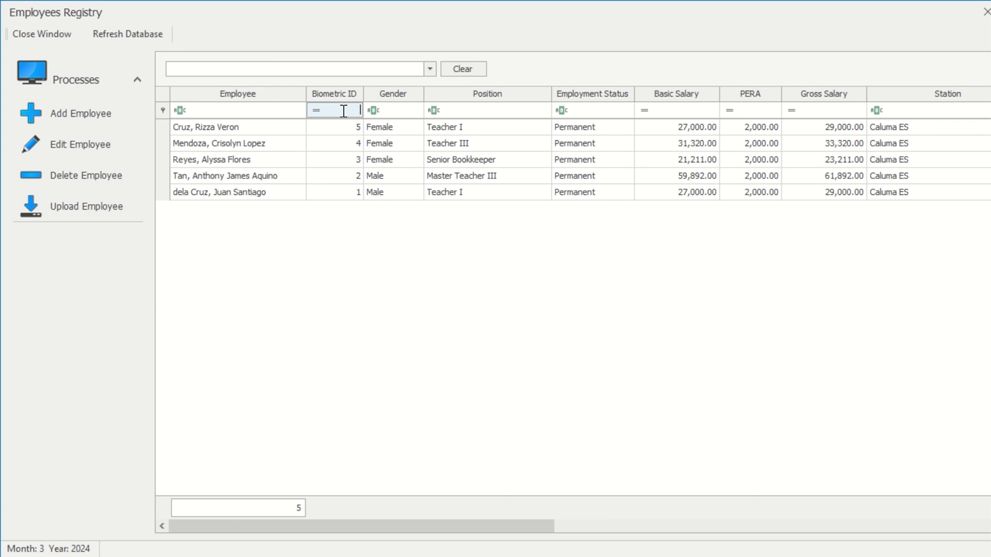
type("4")
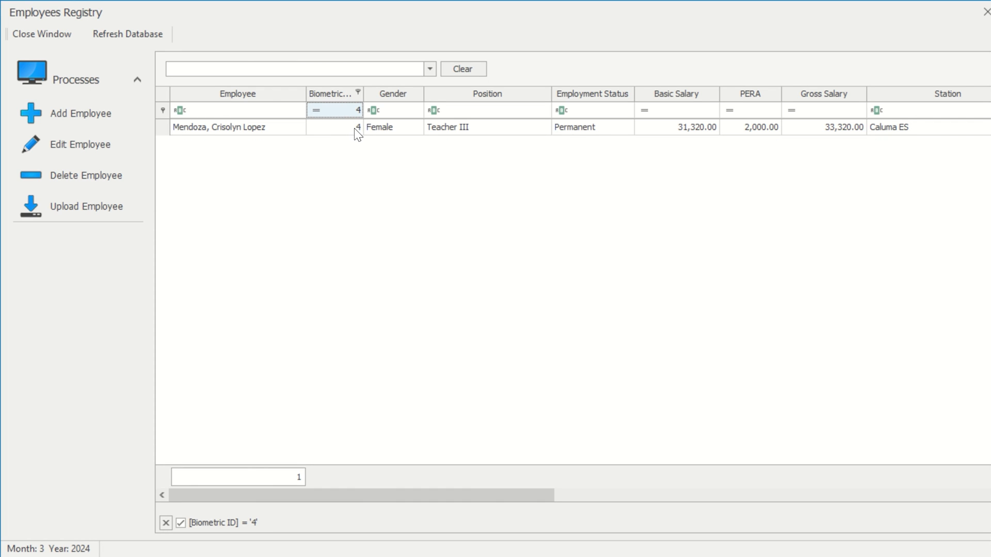
double_click(360, 110)
key("BackSpace")
left_click(406, 108)
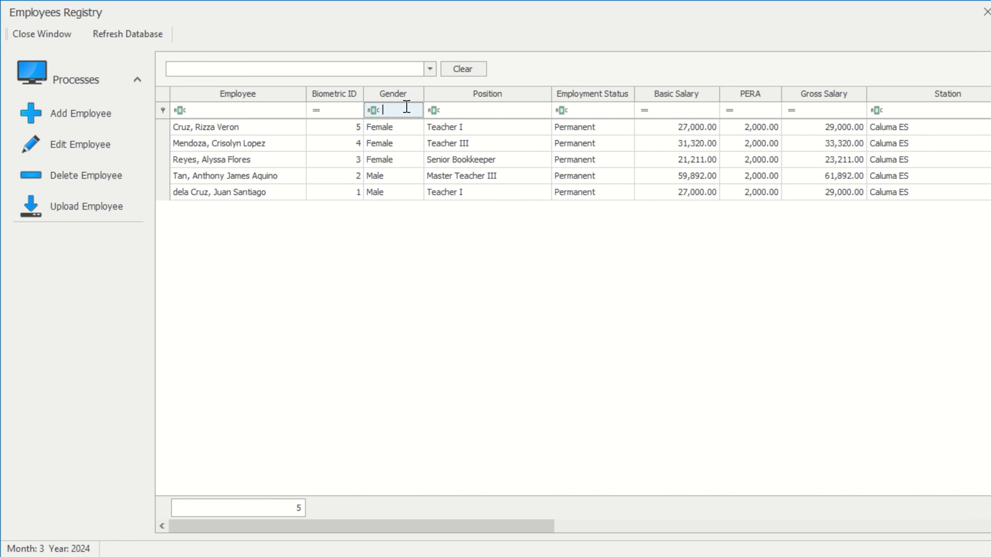
type("fema")
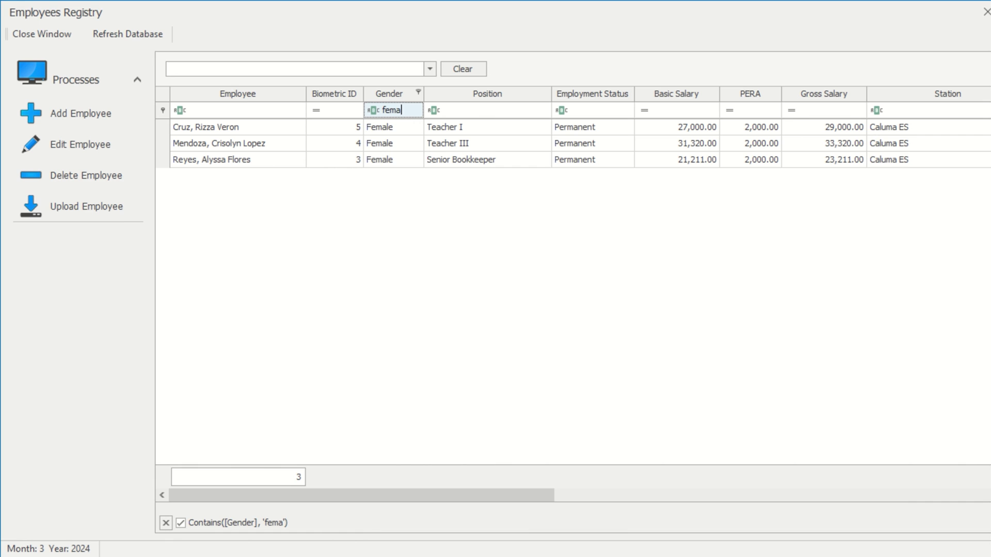
type("le")
key("BackSpace")
key("BackSpace")
key("BackSpace")
key("BackSpace")
key("BackSpace")
key("BackSpace")
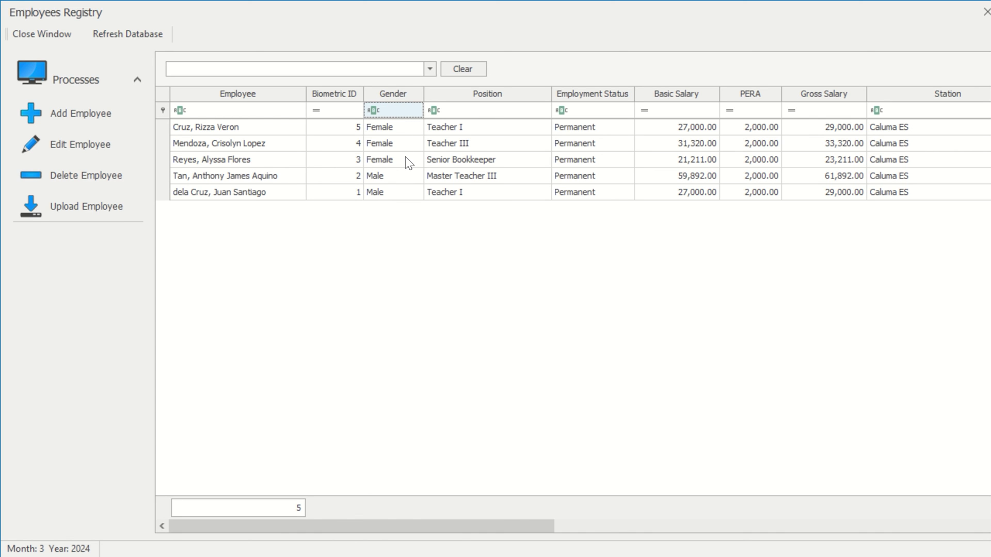
left_click(493, 111)
type("teacher")
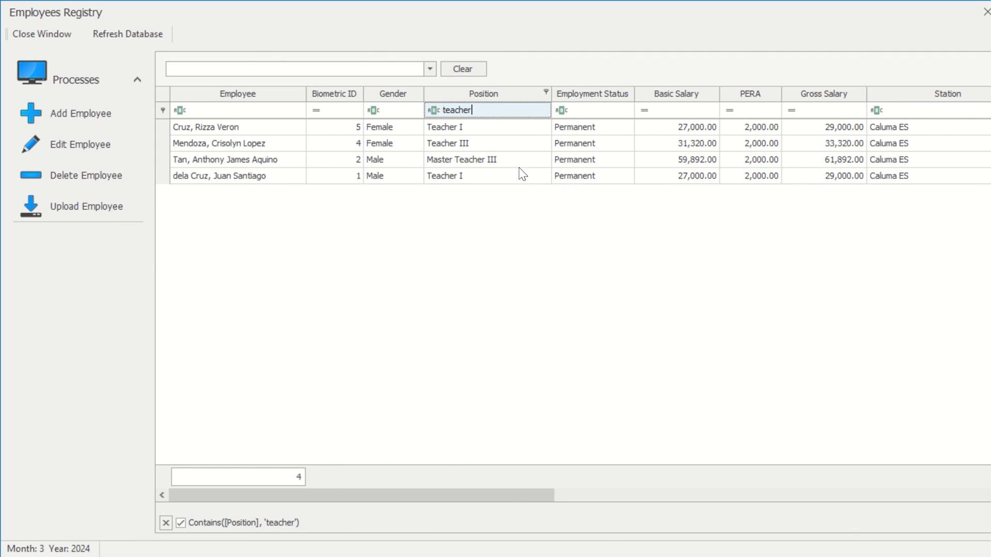
double_click(515, 110)
key("BackSpace")
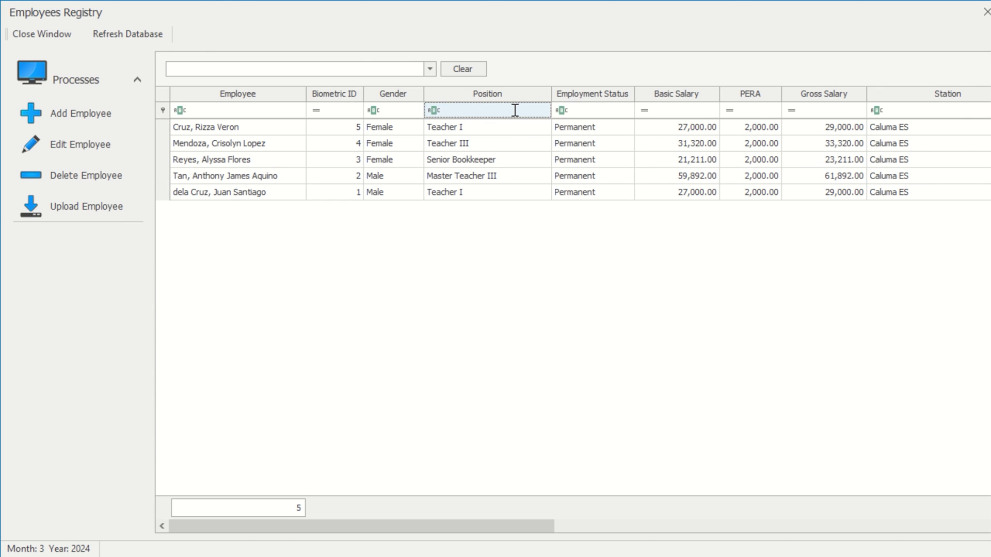
In the Employee column filter, check and uncheck the first and second employee names.
left_click(300, 91)
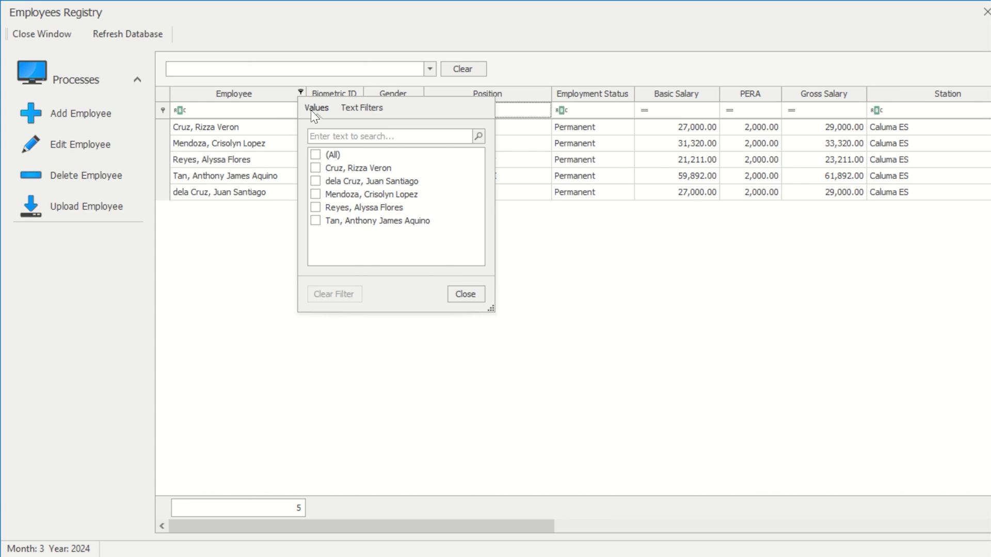
left_click(319, 172)
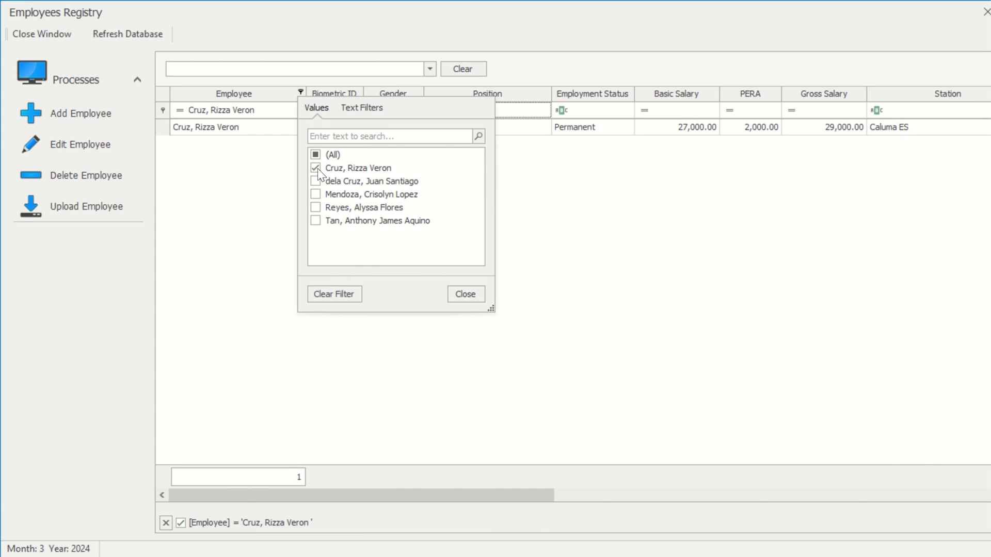
left_click(318, 172)
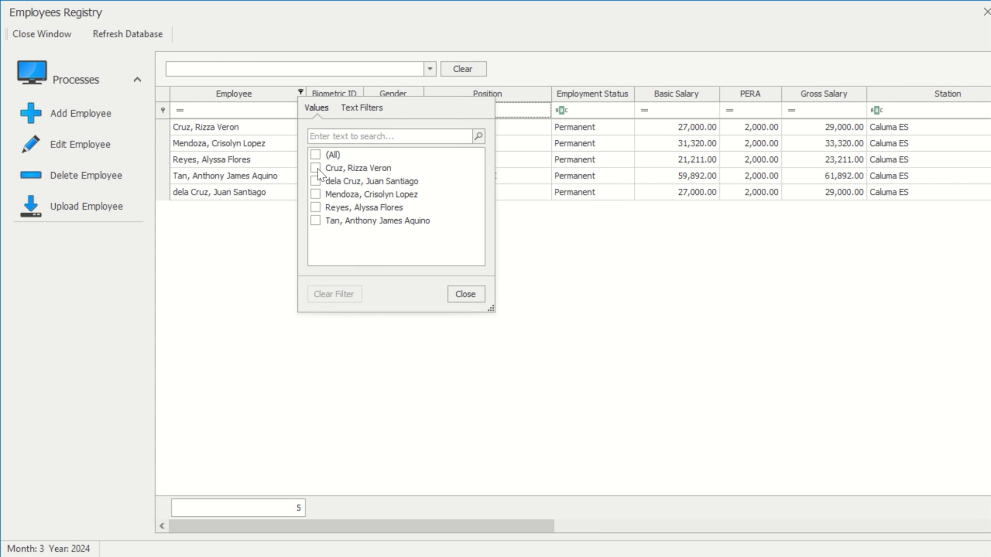
left_click(317, 185)
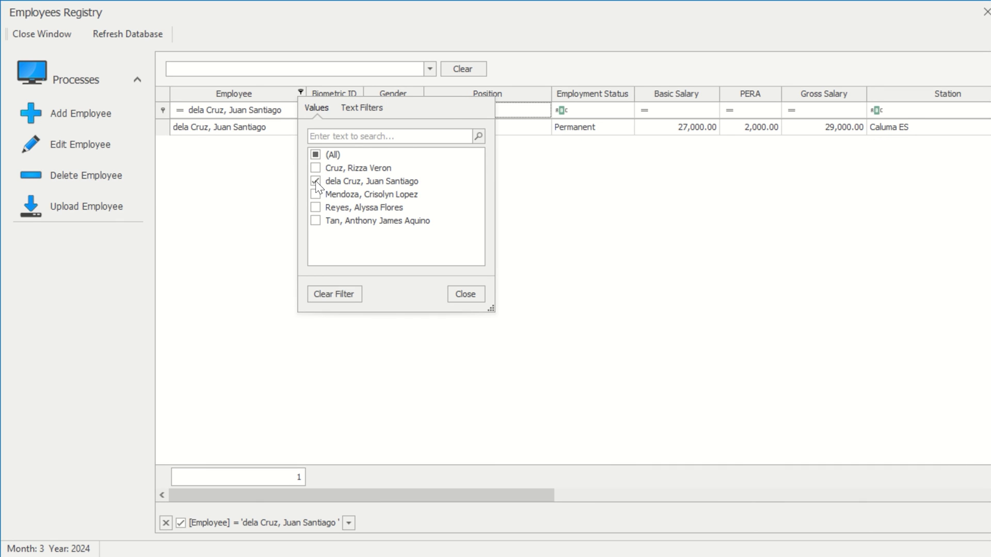
left_click(316, 181)
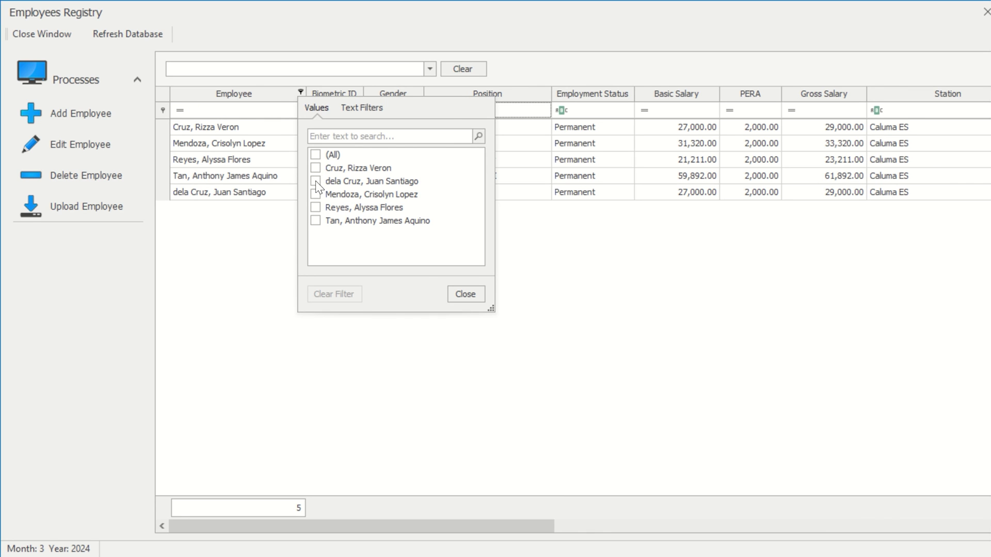
Apply a Begins With text filter of 'dela' to the Employee column.
left_click(371, 108)
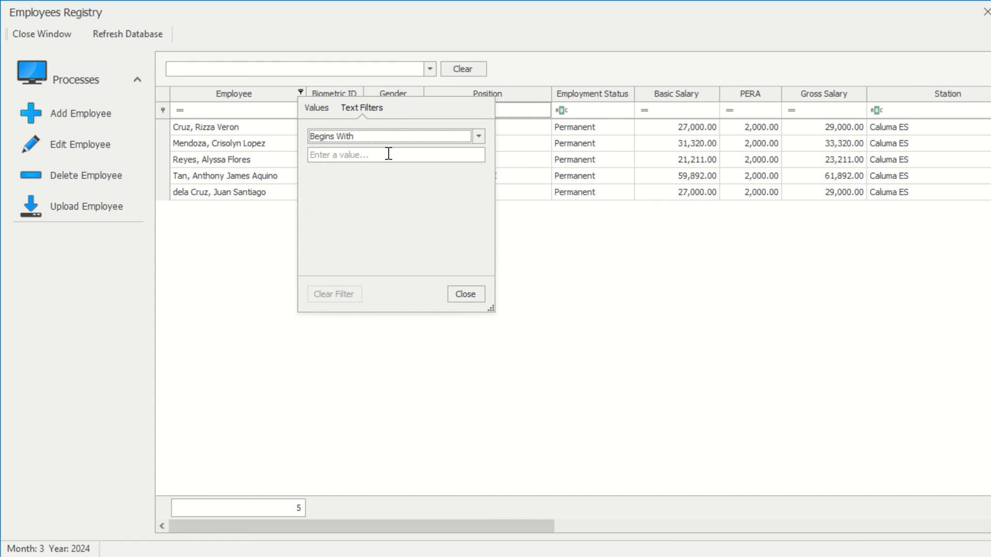
left_click(389, 154)
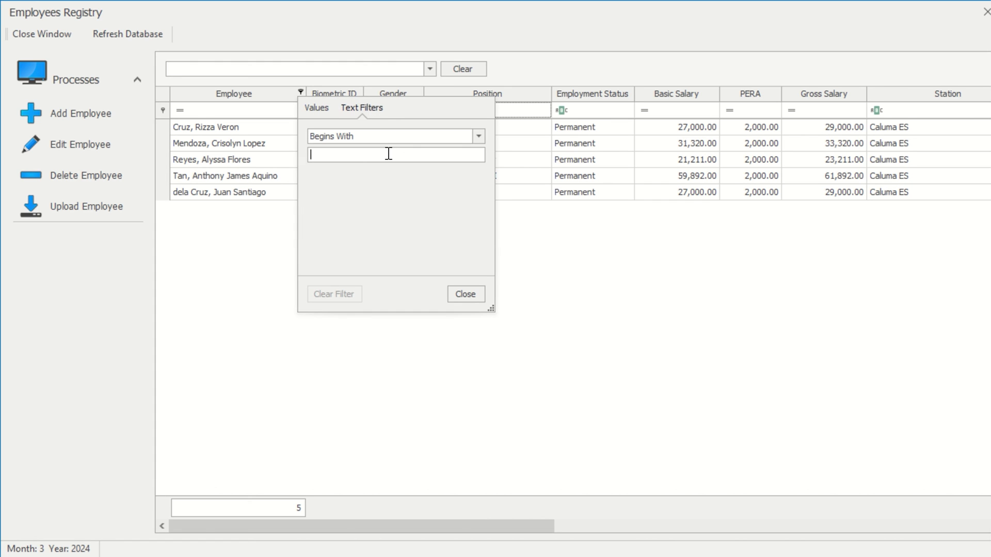
type("dela")
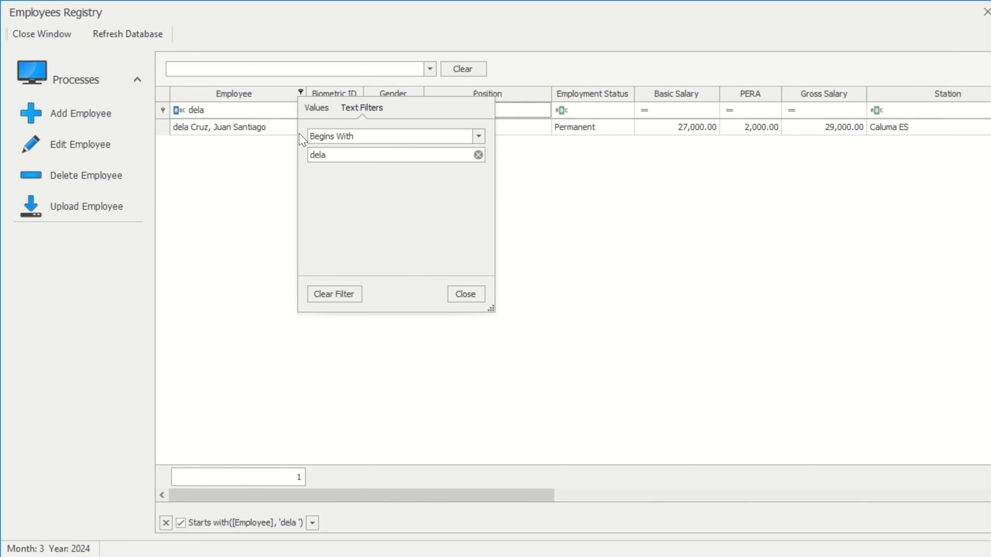
Close the Employee filter popup, keeping the 'dela' Begins With filter applied.
left_click(473, 298)
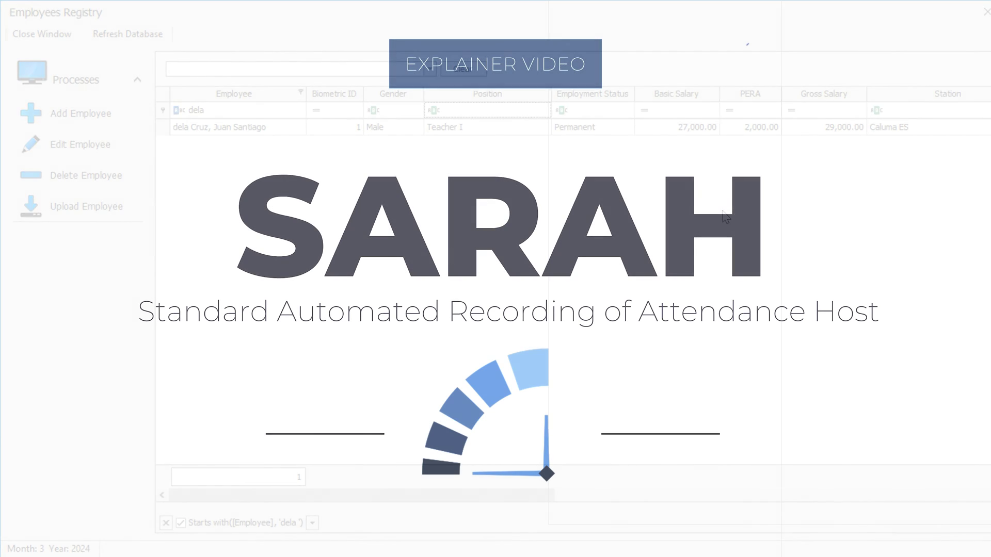